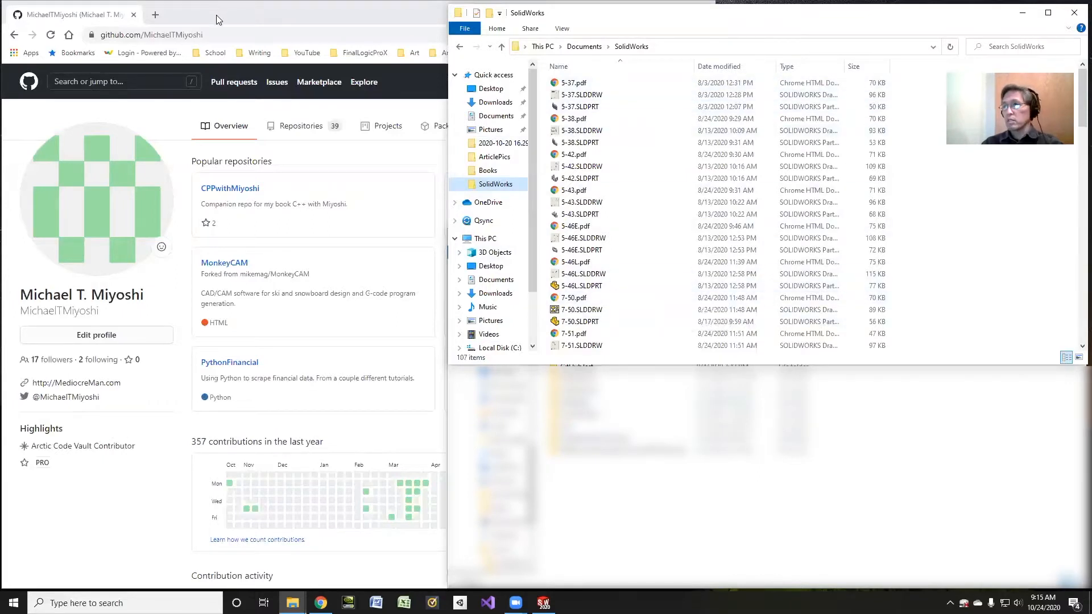
# Search Google for "github desktop" in a new browser tab and open the official desktop.github.com page
pyautogui.click(155, 15)
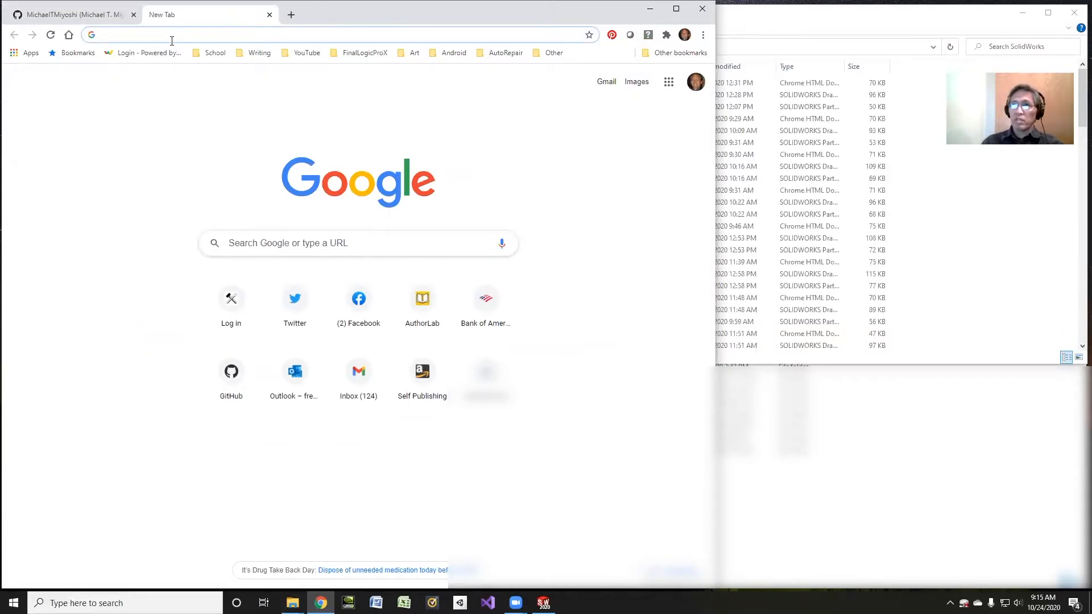
pyautogui.write('github desktop')
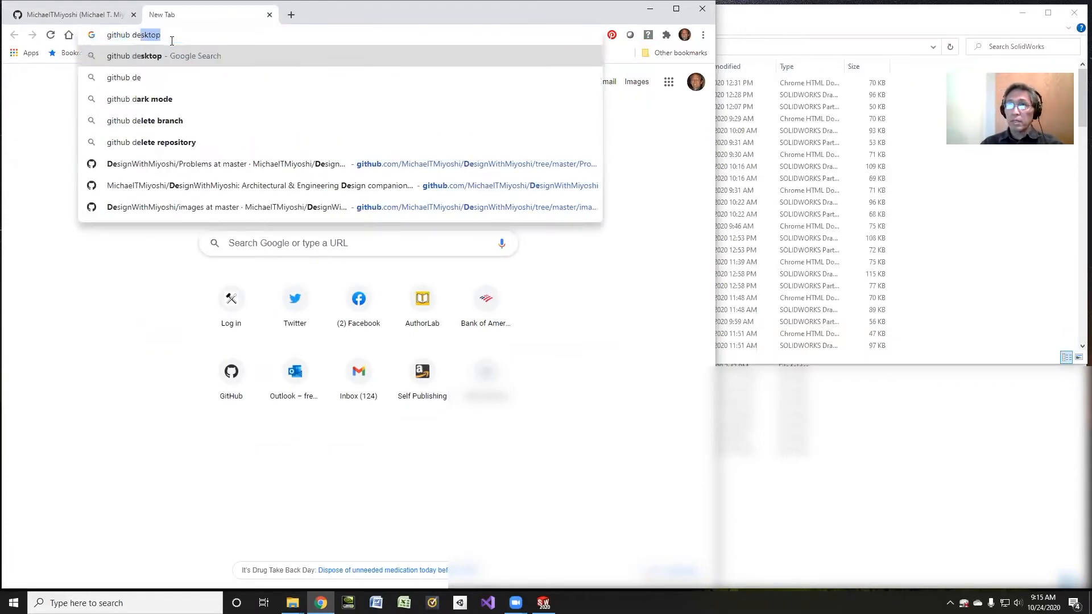
pyautogui.press('Return')
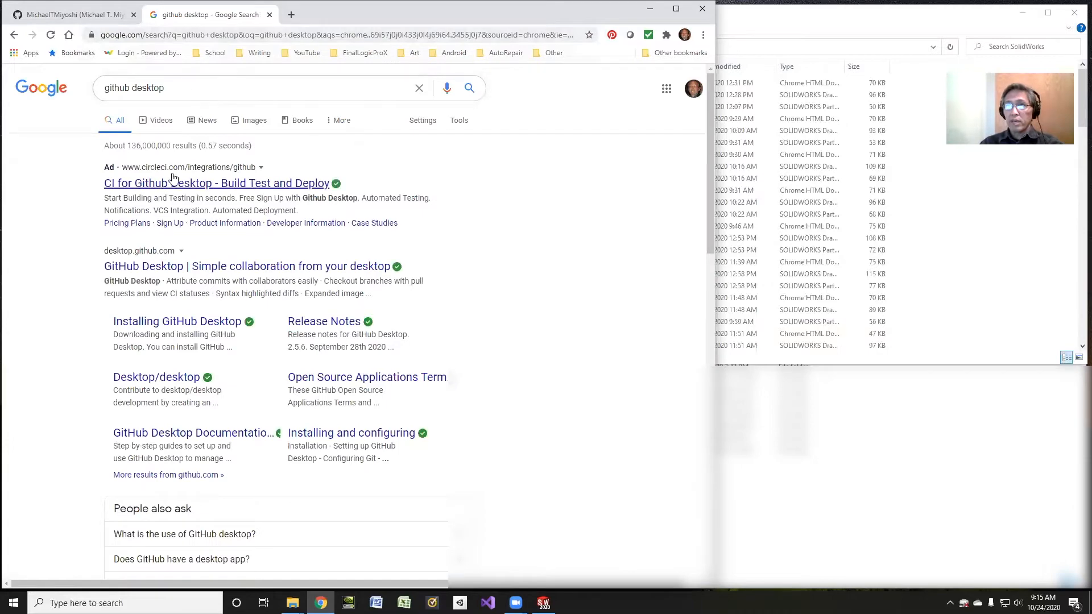
pyautogui.click(155, 266)
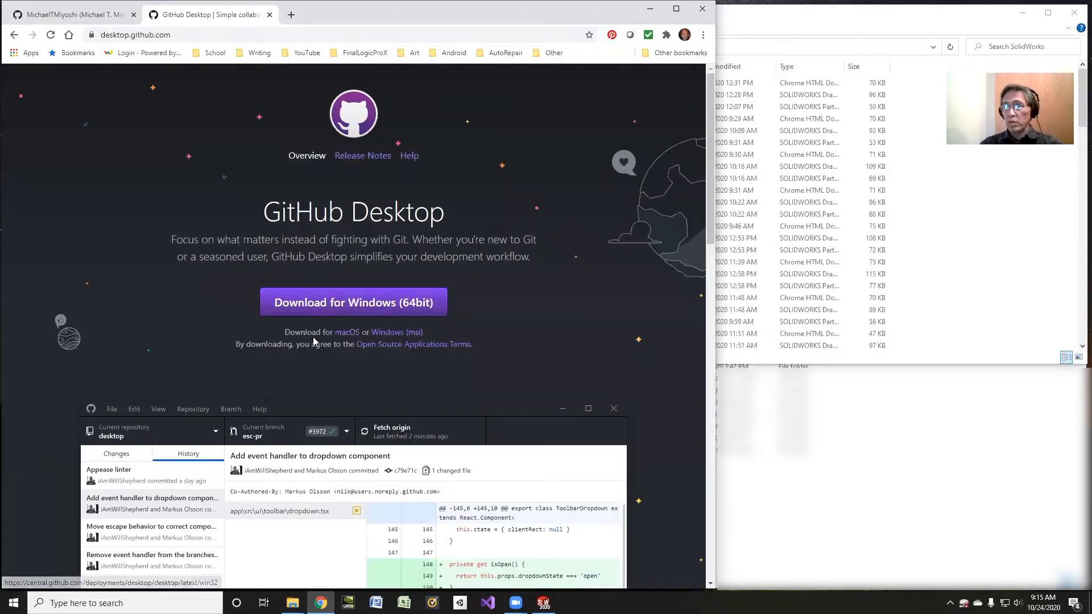
# Download the Windows 64-bit GitHub Desktop installer and have it open once the download is done
pyautogui.click(311, 307)
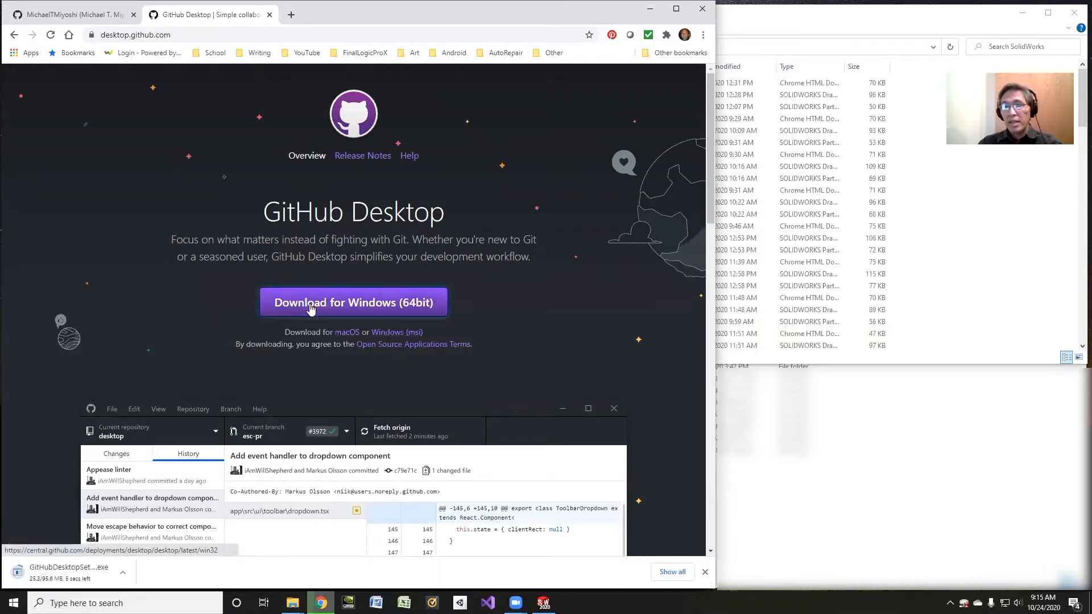
pyautogui.click(122, 575)
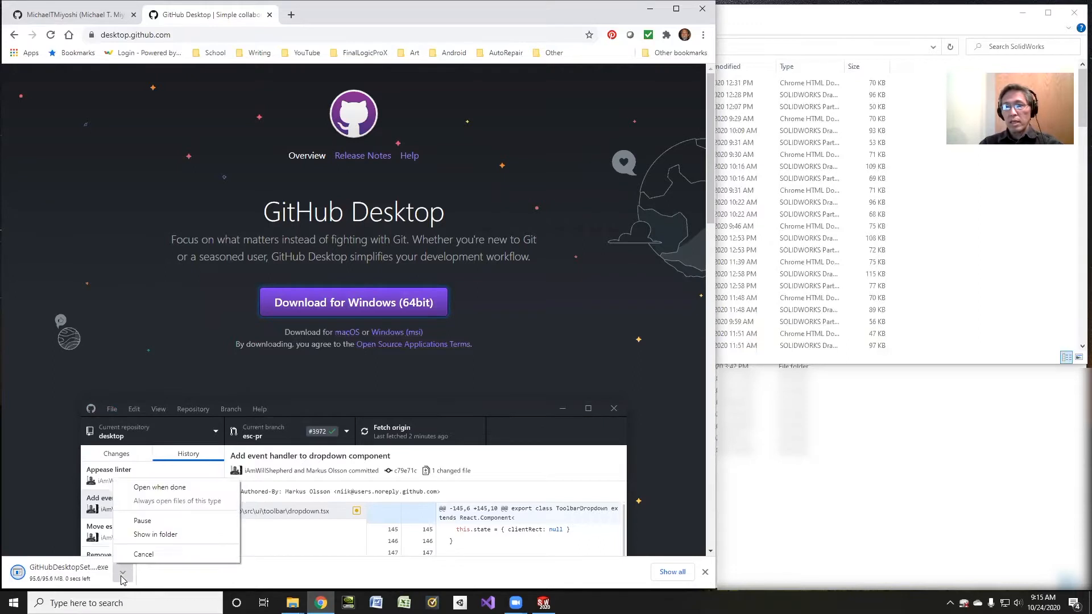
pyautogui.click(137, 488)
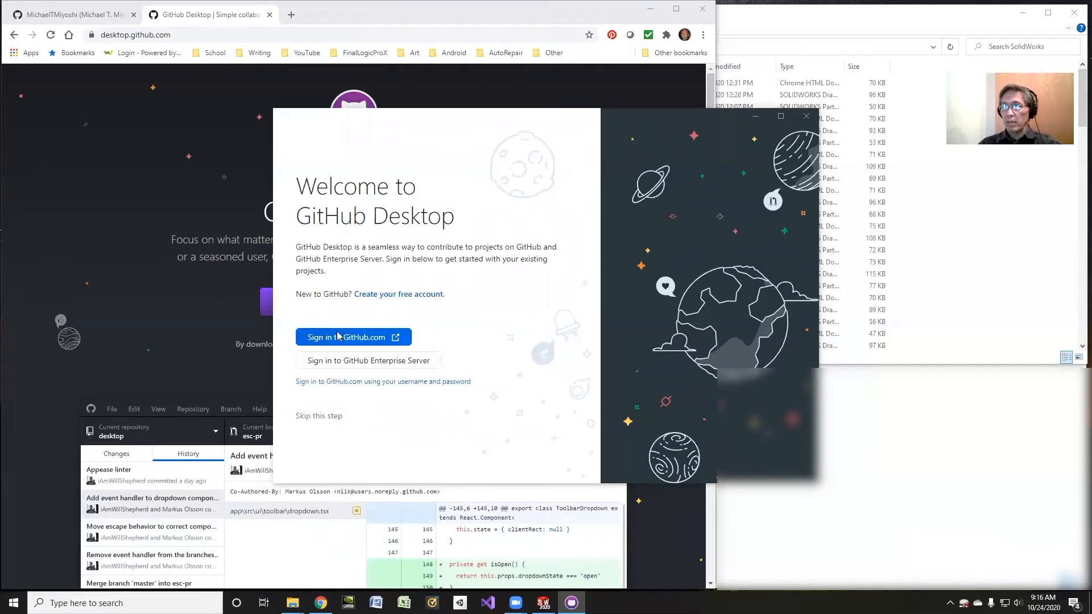
# Sign in to GitHub.com through the browser and allow it to open GitHubDesktop.exe
pyautogui.click(340, 382)
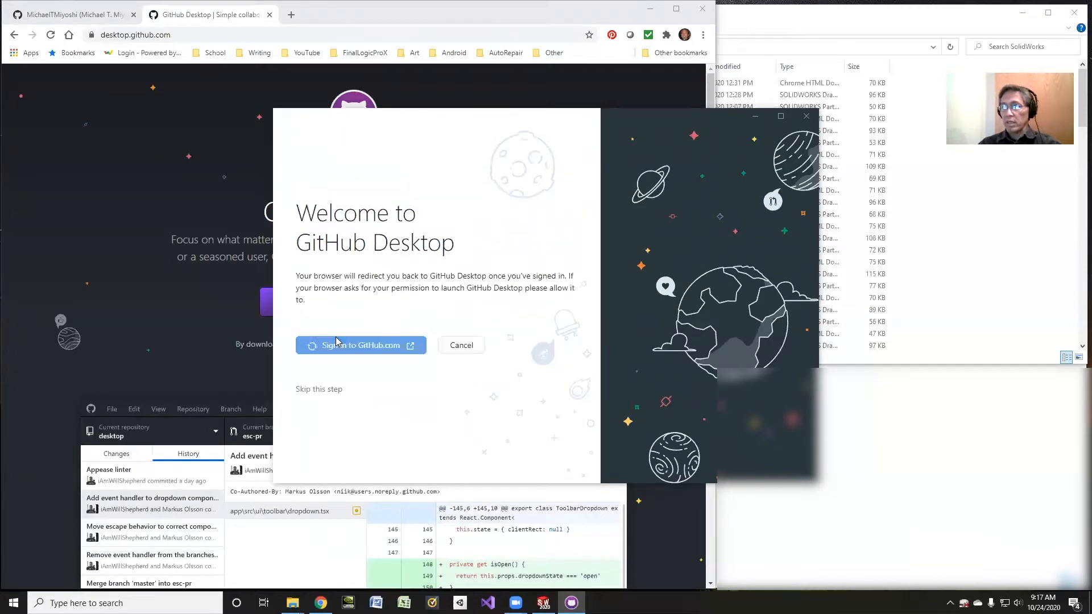
pyautogui.click(338, 342)
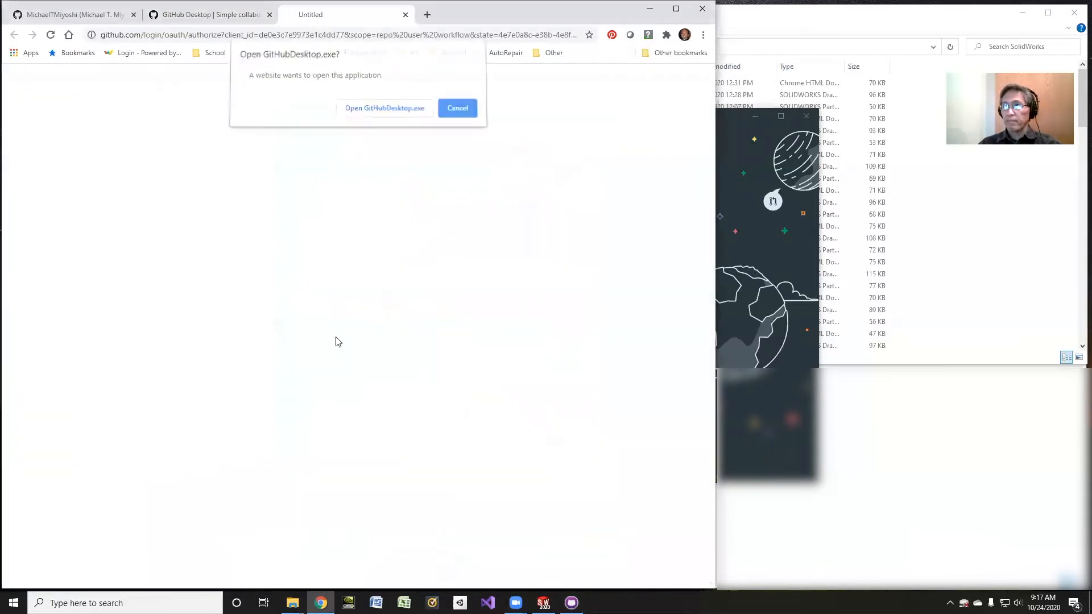
pyautogui.click(365, 115)
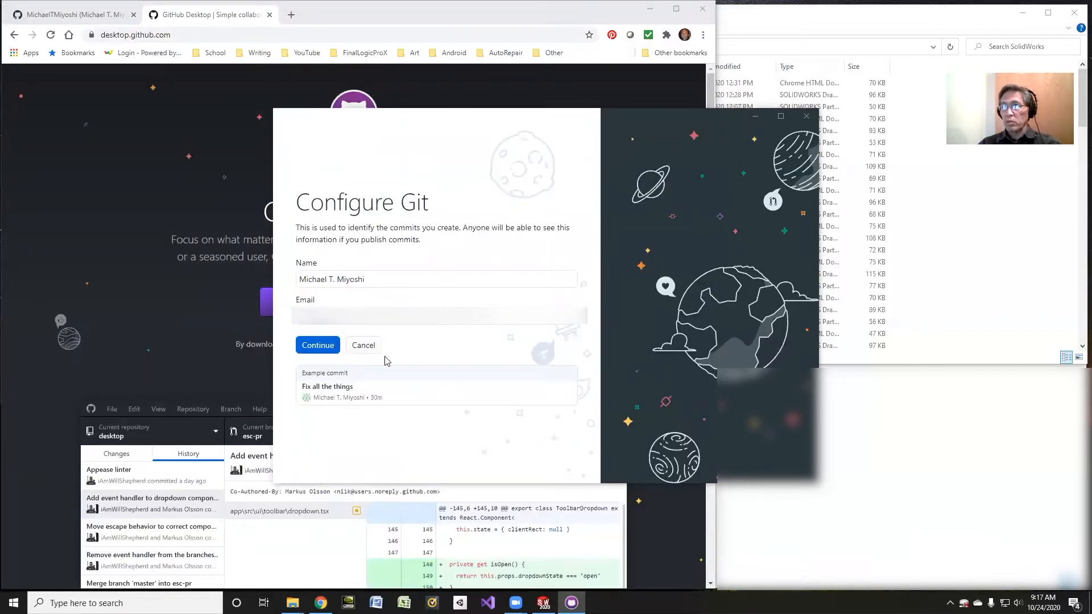
# Accept the prefilled Git name and email, opt out of periodic usage stats, and finish the setup
pyautogui.click(316, 346)
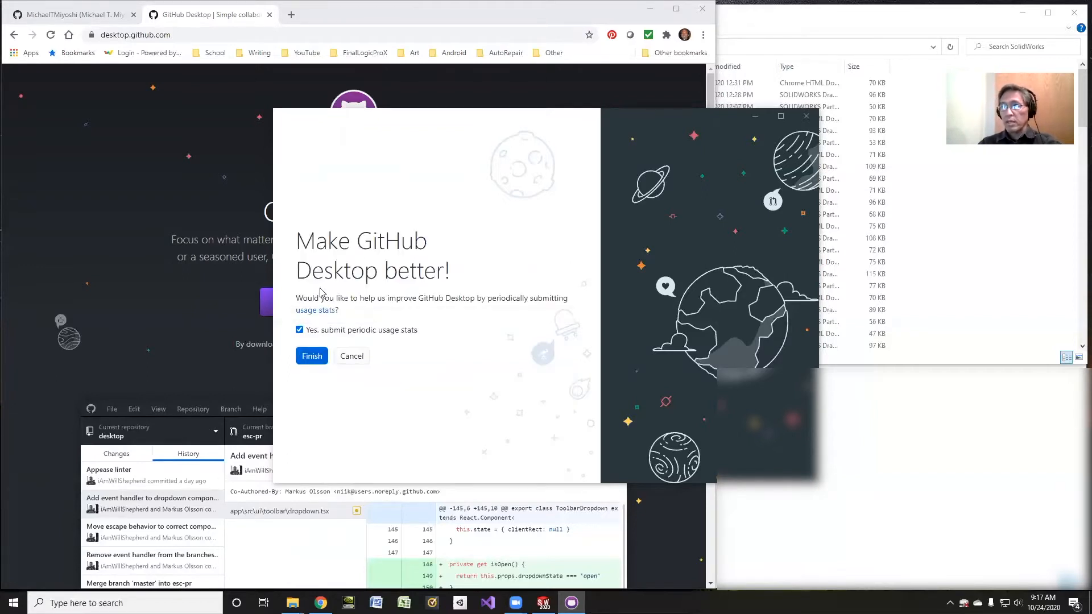
pyautogui.click(299, 331)
pyautogui.click(305, 358)
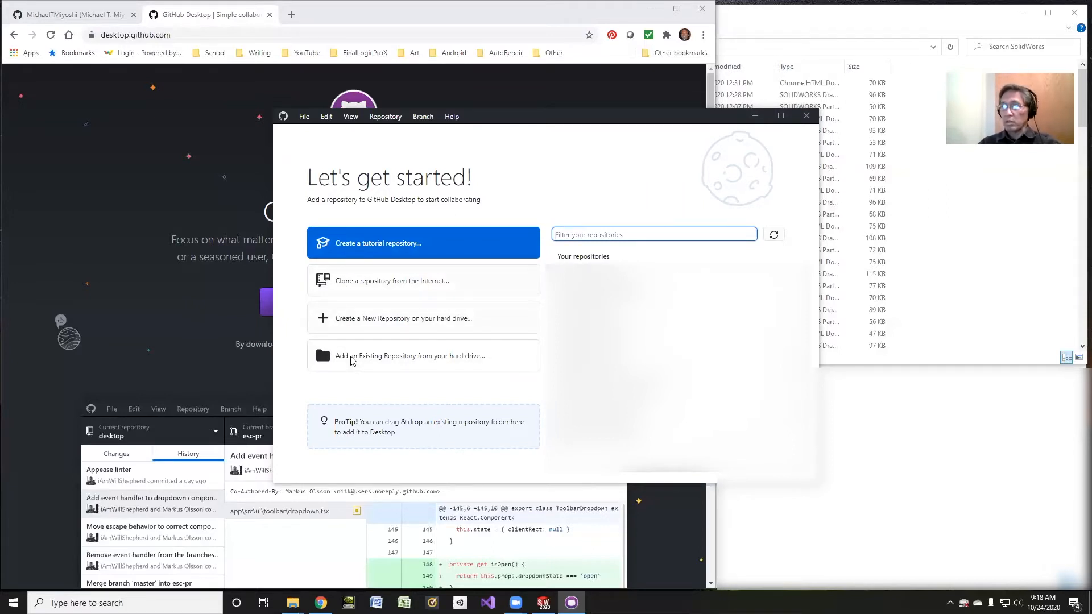
# Start a new repository on the hard drive and set its local path to the Documents\SolidWorks folder
pyautogui.click(352, 321)
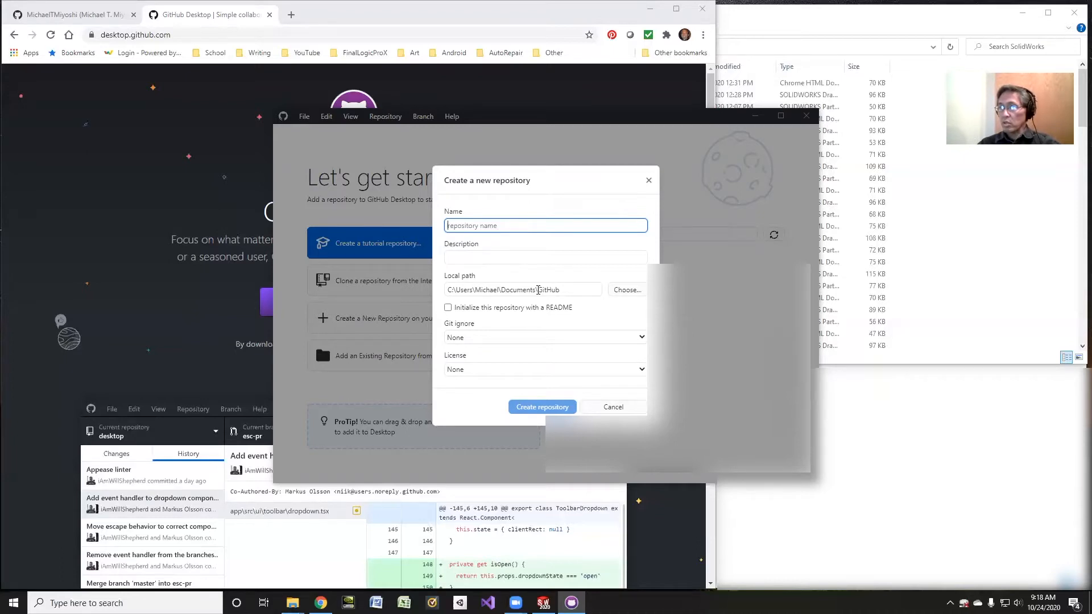
pyautogui.click(626, 290)
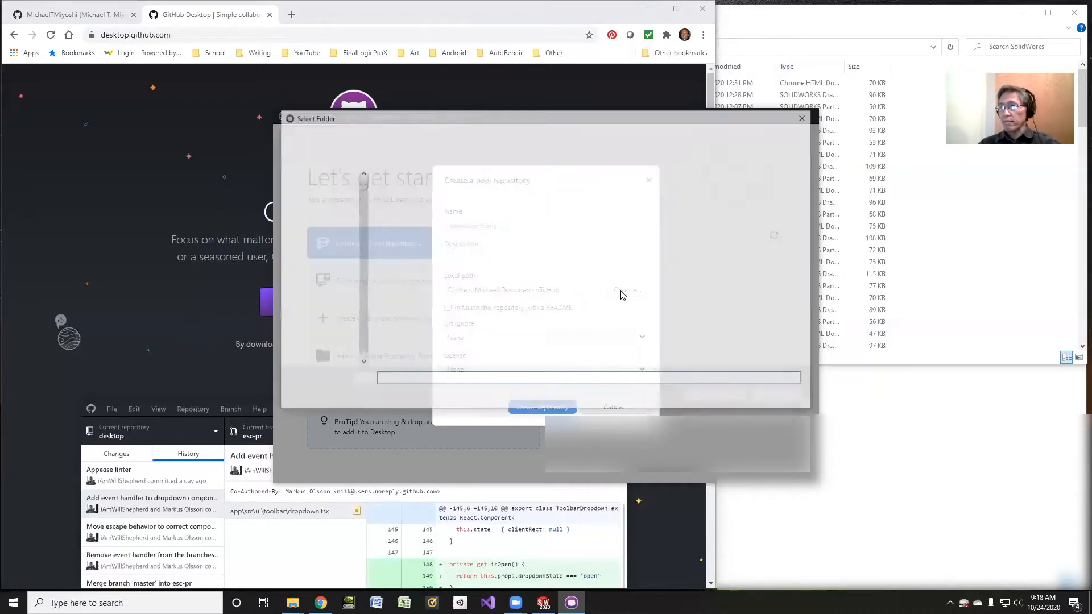
pyautogui.click(384, 242)
pyautogui.doubleClick(384, 241)
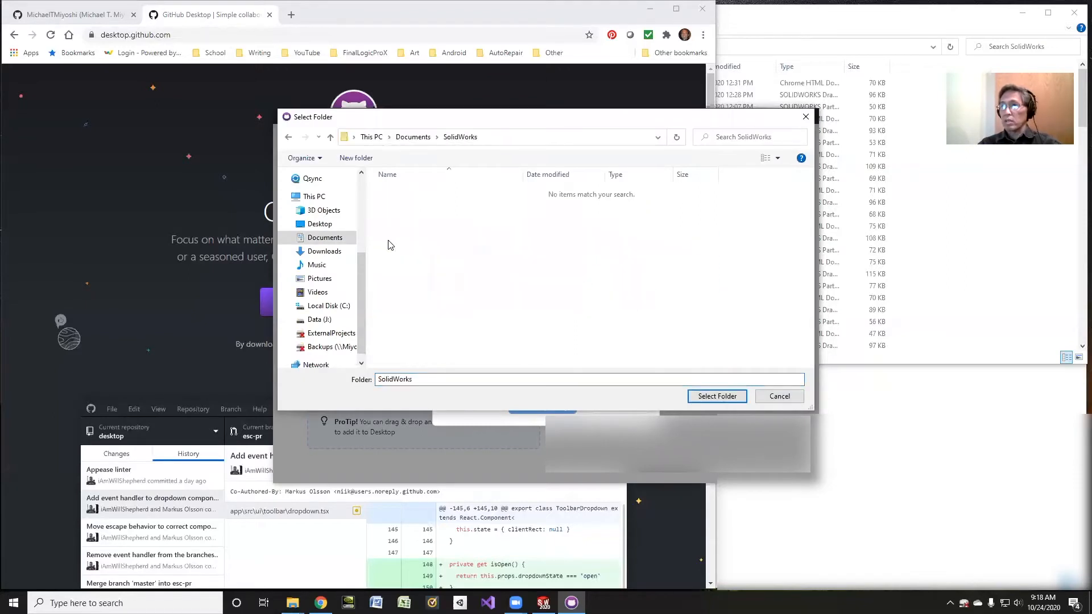
pyautogui.click(717, 396)
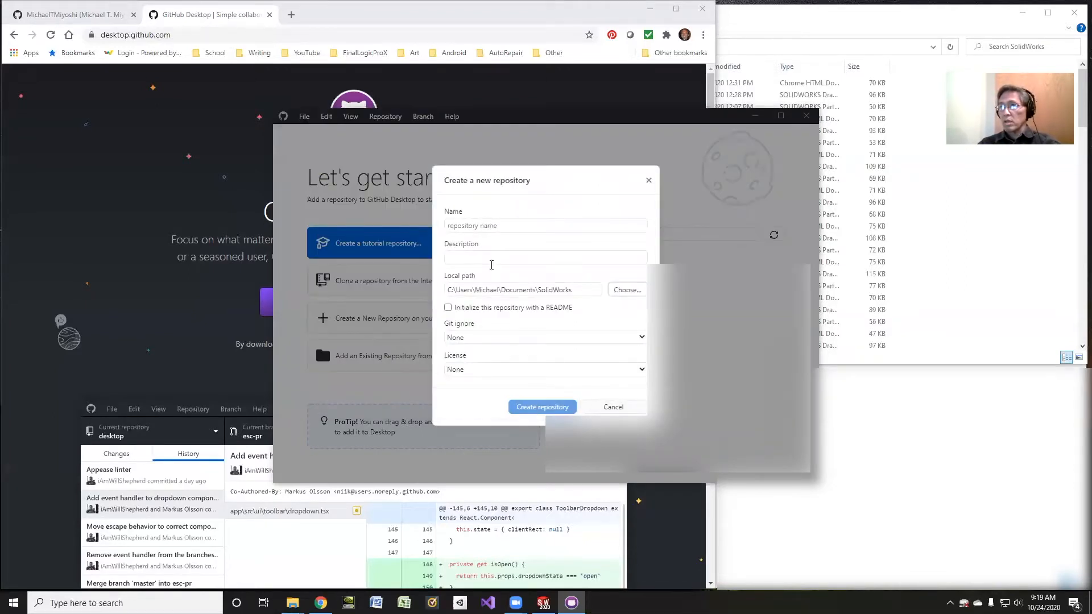
# Name the repository SolidWorks, describe it as "SolidWorks Working repo", and enable initializing it with a README
pyautogui.click(494, 226)
pyautogui.write('S')
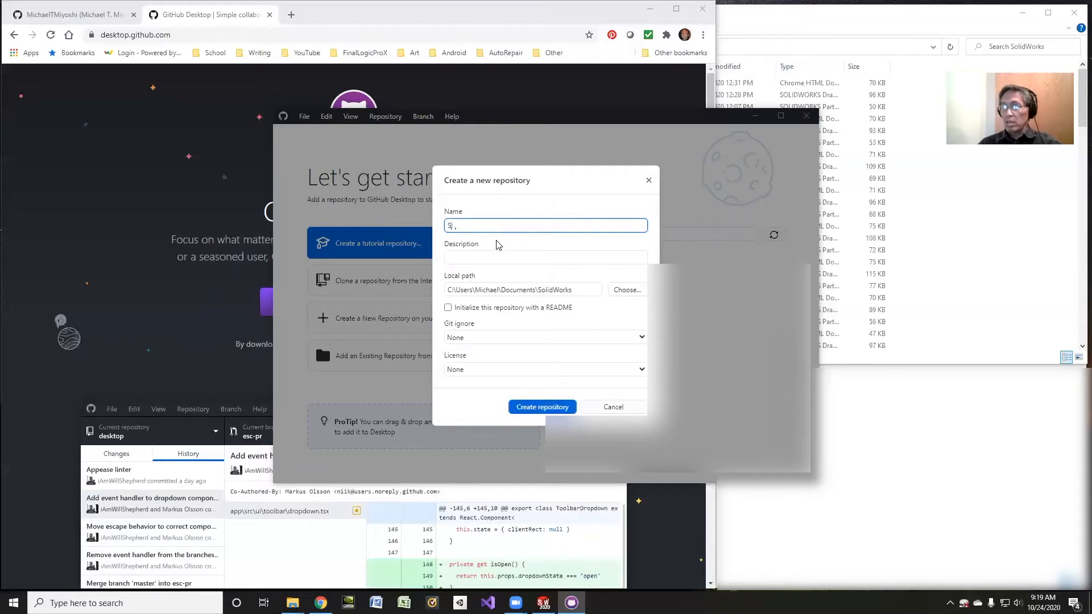
pyautogui.write('olidWorks')
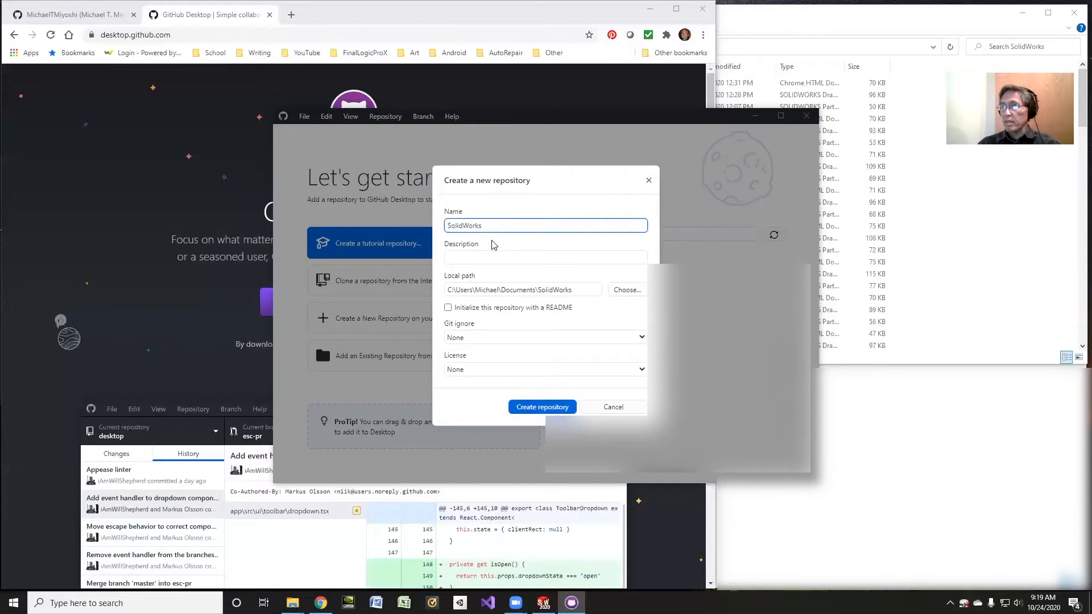
pyautogui.click(484, 257)
pyautogui.write('Solid')
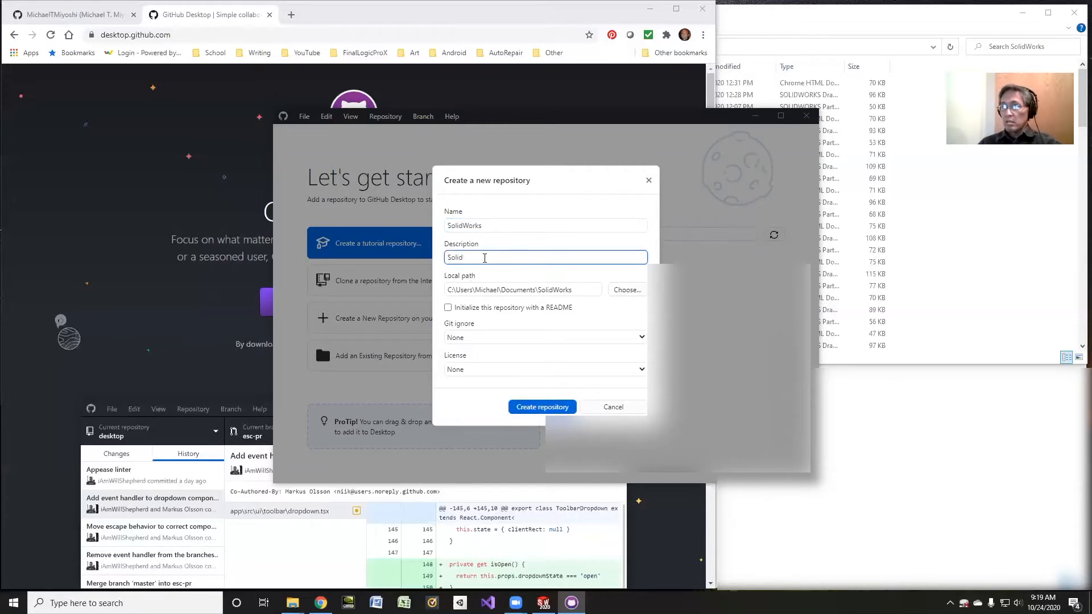
pyautogui.write('Works Wor')
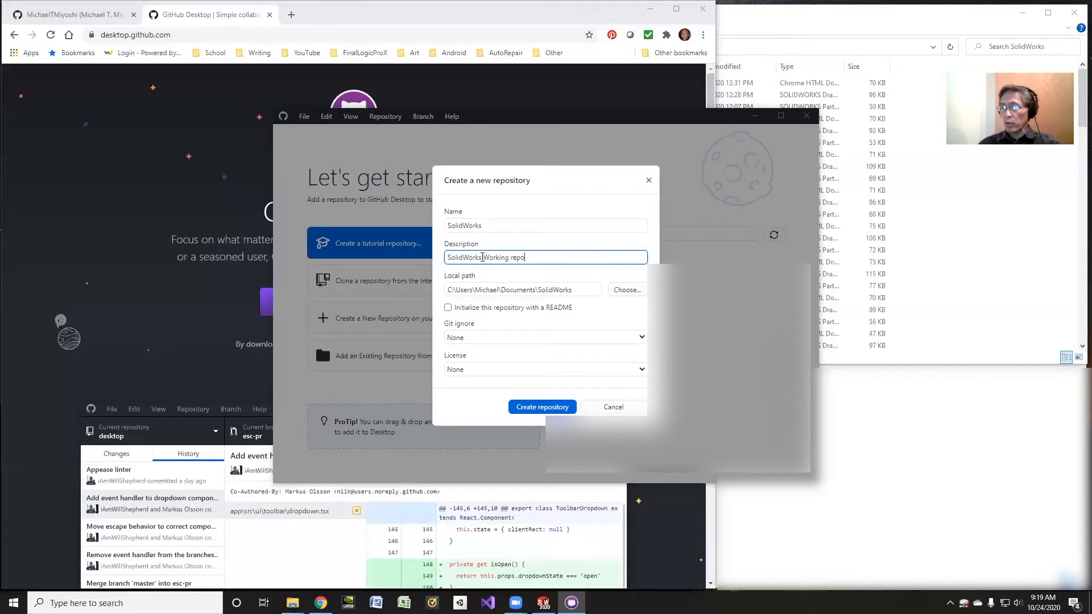
pyautogui.write('king repo')
pyautogui.click(448, 308)
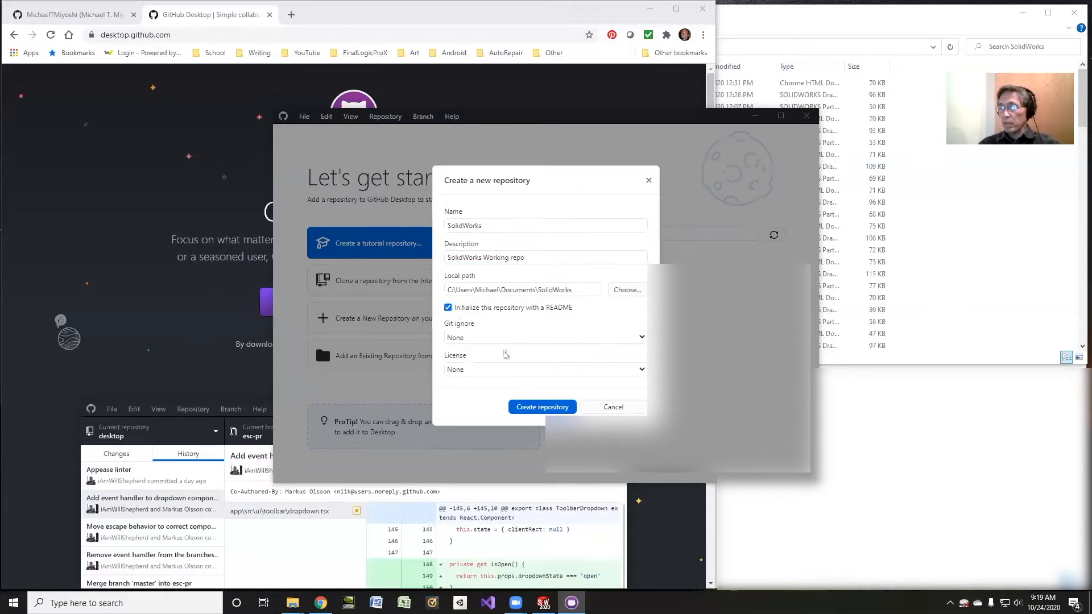
pyautogui.click(506, 338)
pyautogui.scroll(-10, 508, 424)
pyautogui.scroll(-15, 508, 424)
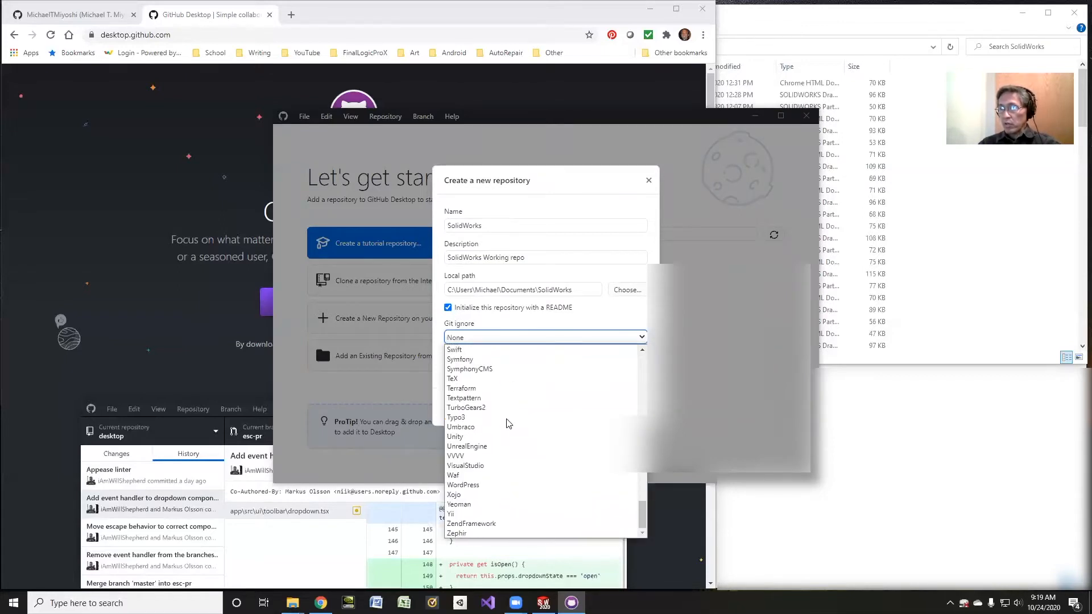
pyautogui.scroll(20, 508, 423)
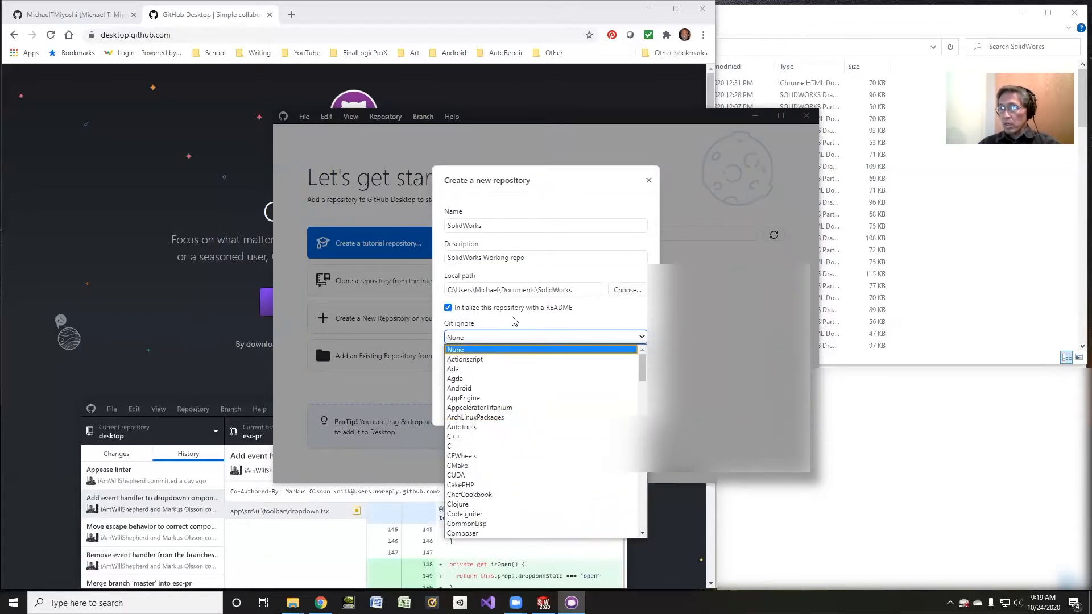
pyautogui.click(504, 347)
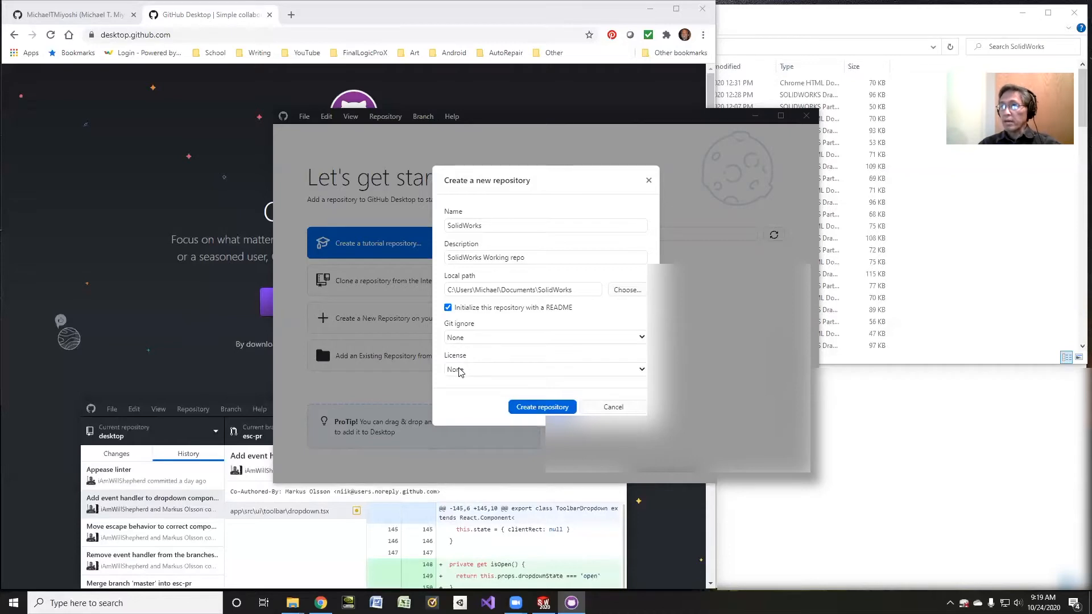
# Set the new repository's Git ignore template to Actionscript
pyautogui.click(476, 339)
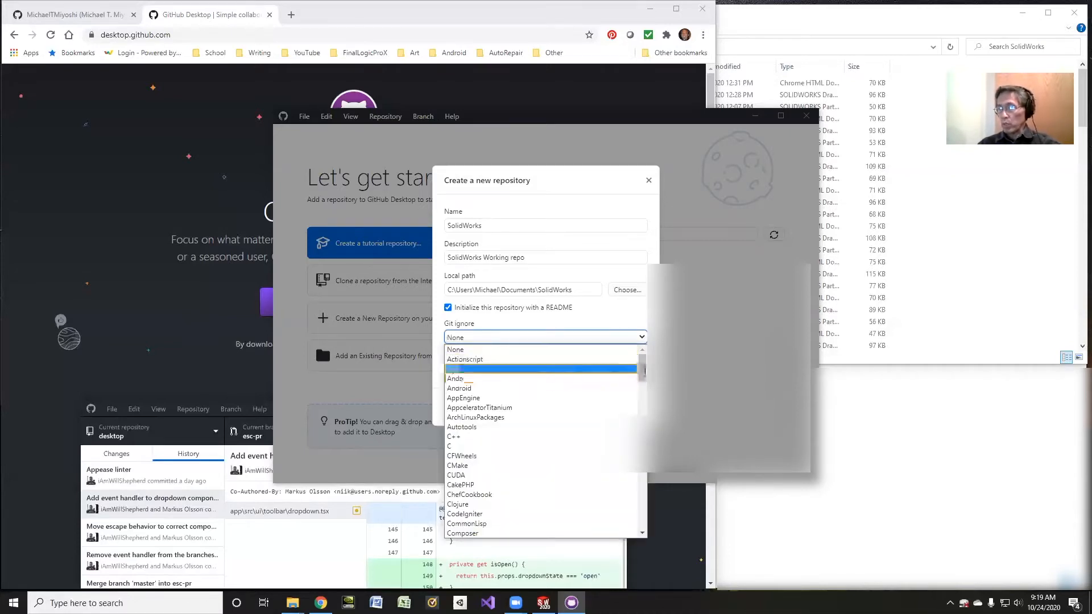
pyautogui.moveTo(641, 371); pyautogui.dragTo(641, 523)
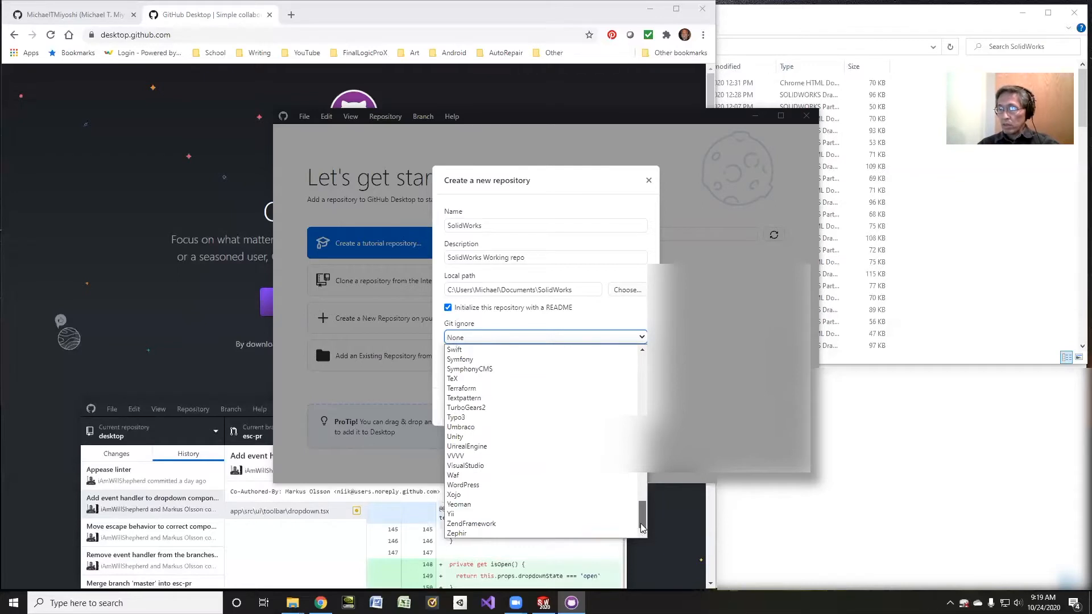
pyautogui.moveTo(642, 523); pyautogui.dragTo(641, 370)
pyautogui.click(465, 359)
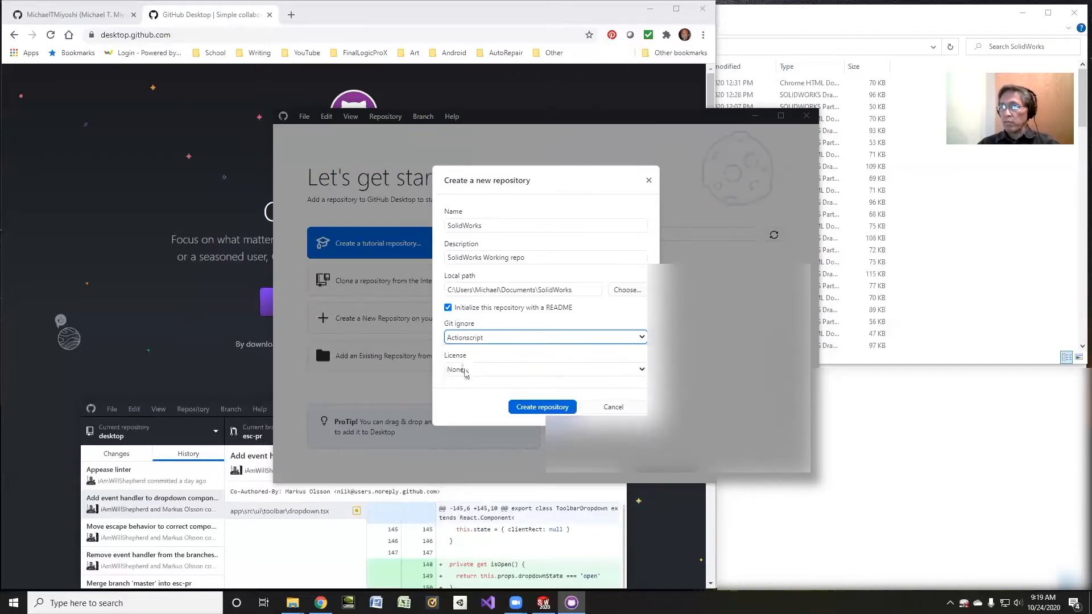
# Set the license to MIT License and create the SolidWorks repository
pyautogui.click(467, 369)
pyautogui.click(468, 393)
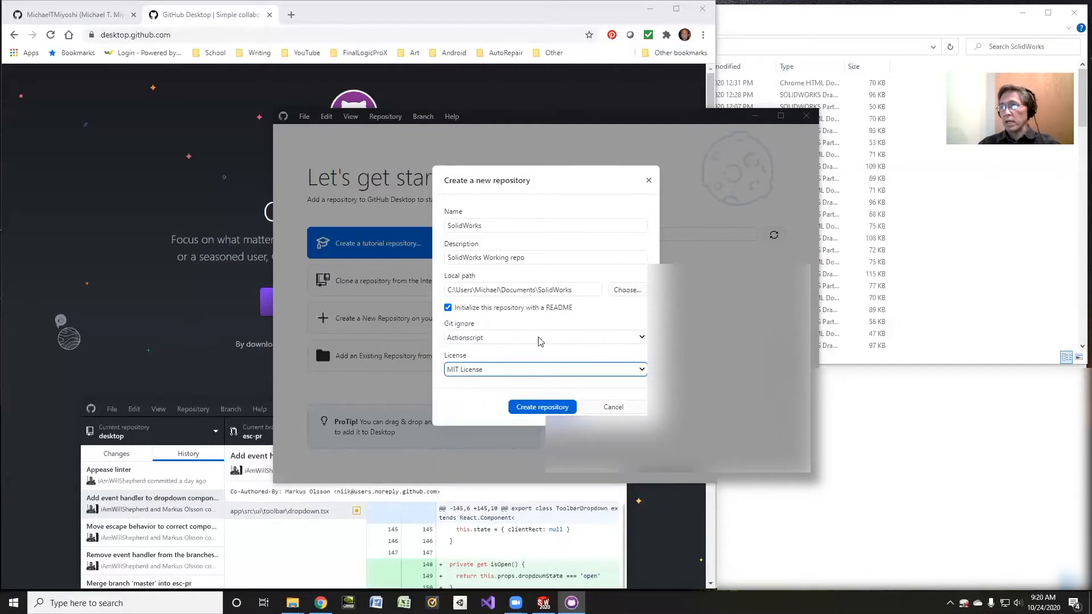
pyautogui.click(538, 407)
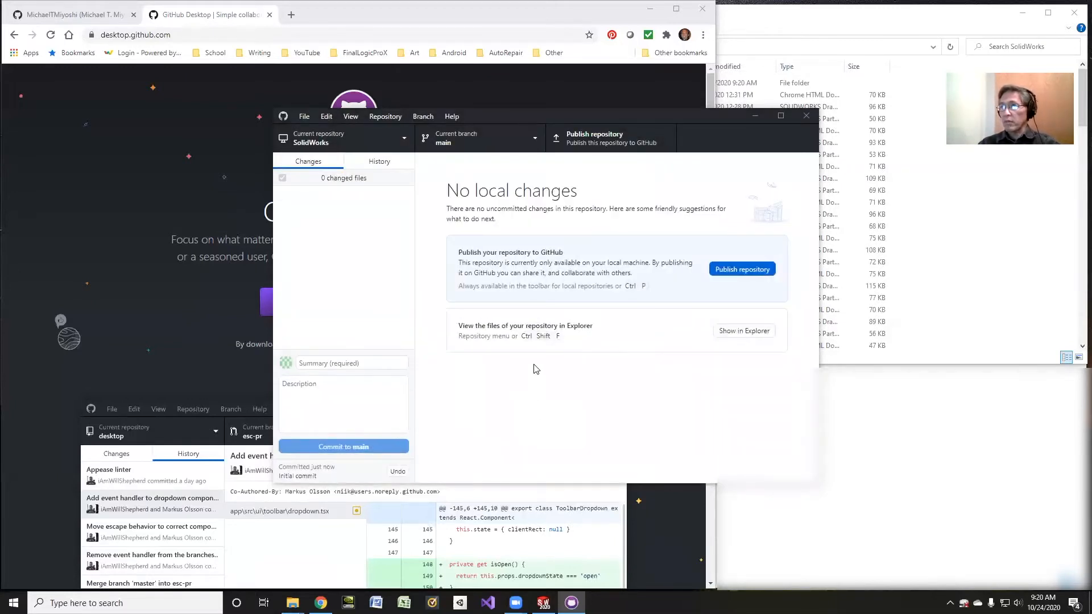
# Publish the SolidWorks repository to GitHub.com with its code kept private
pyautogui.click(734, 272)
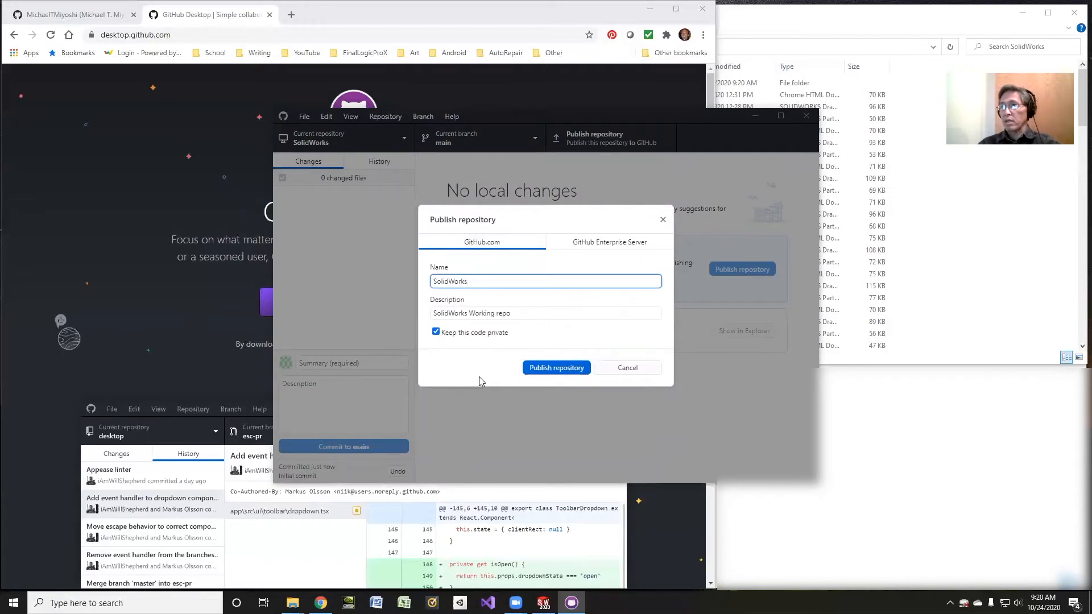
pyautogui.click(537, 368)
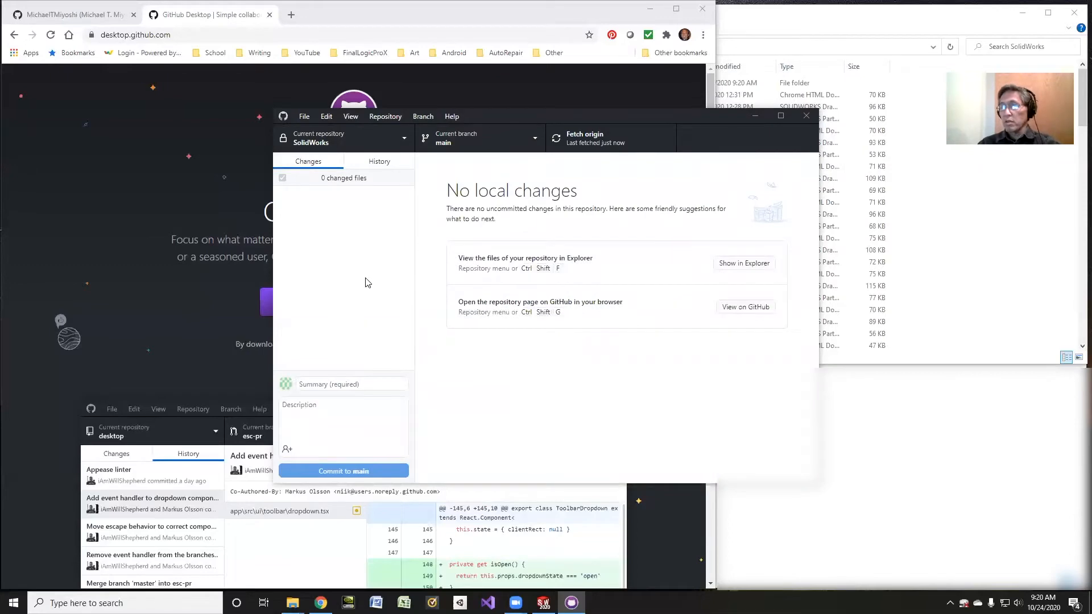
# Switch to File Explorer's Documents > SolidWorks folder and open the new SolidWorks repository folder inside it
pyautogui.click(938, 411)
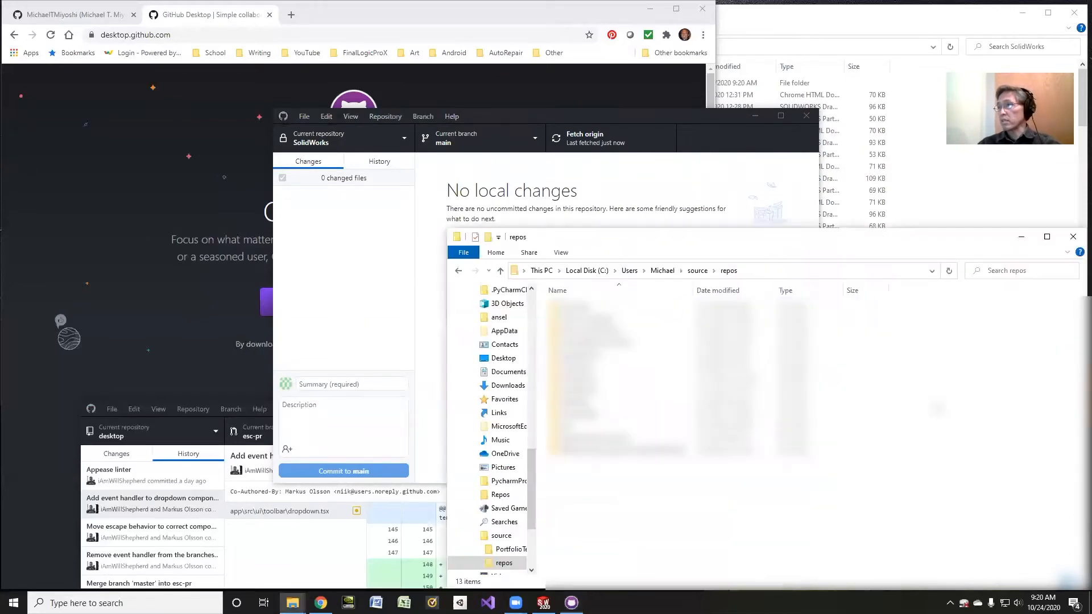
pyautogui.click(852, 23)
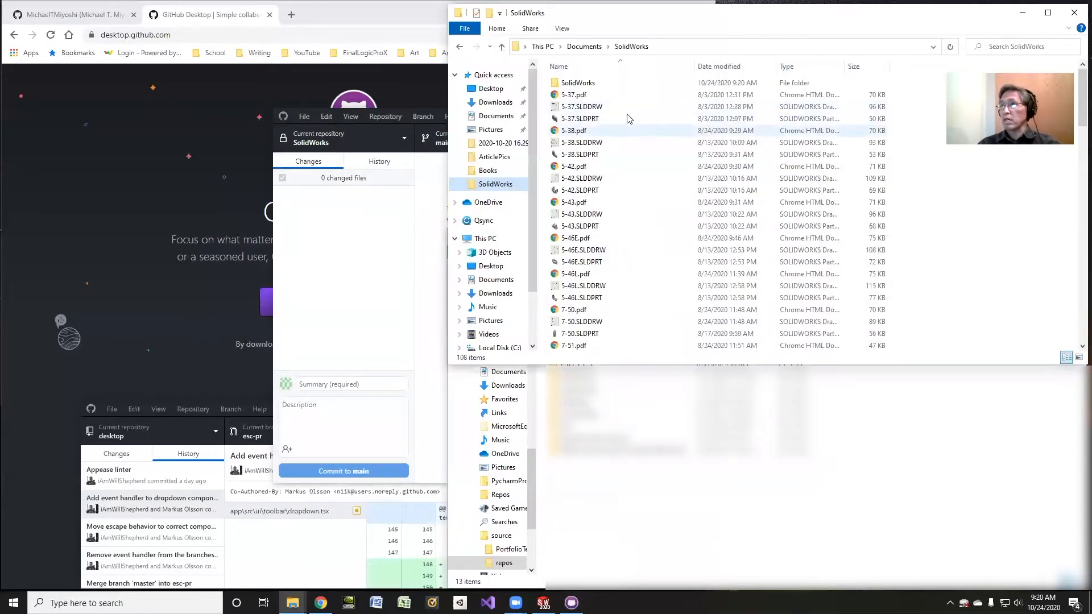
pyautogui.scroll(-5, 634, 182)
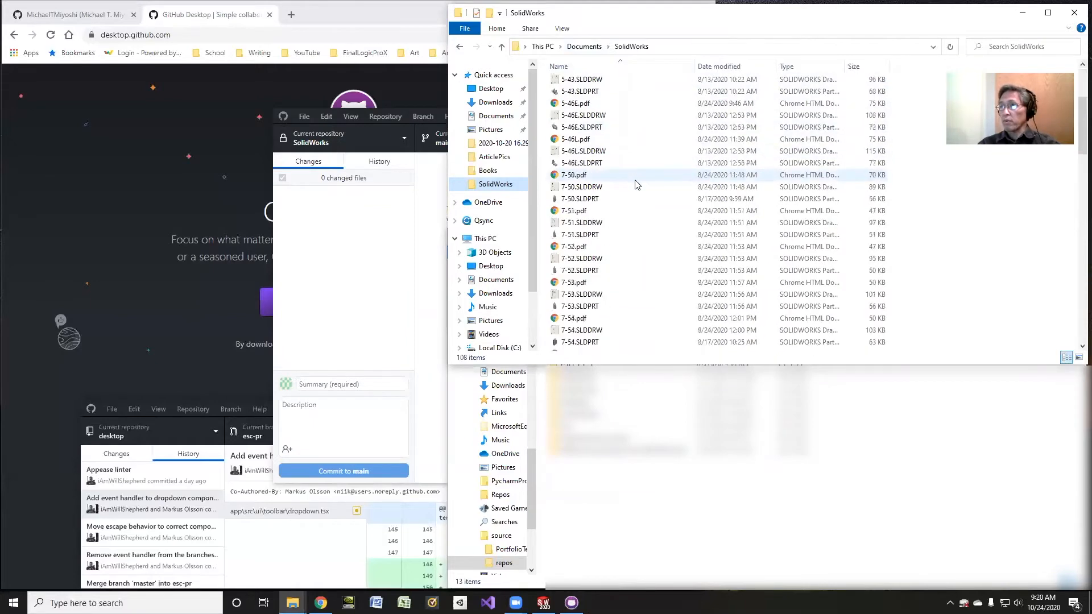
pyautogui.scroll(5, 634, 183)
pyautogui.doubleClick(574, 83)
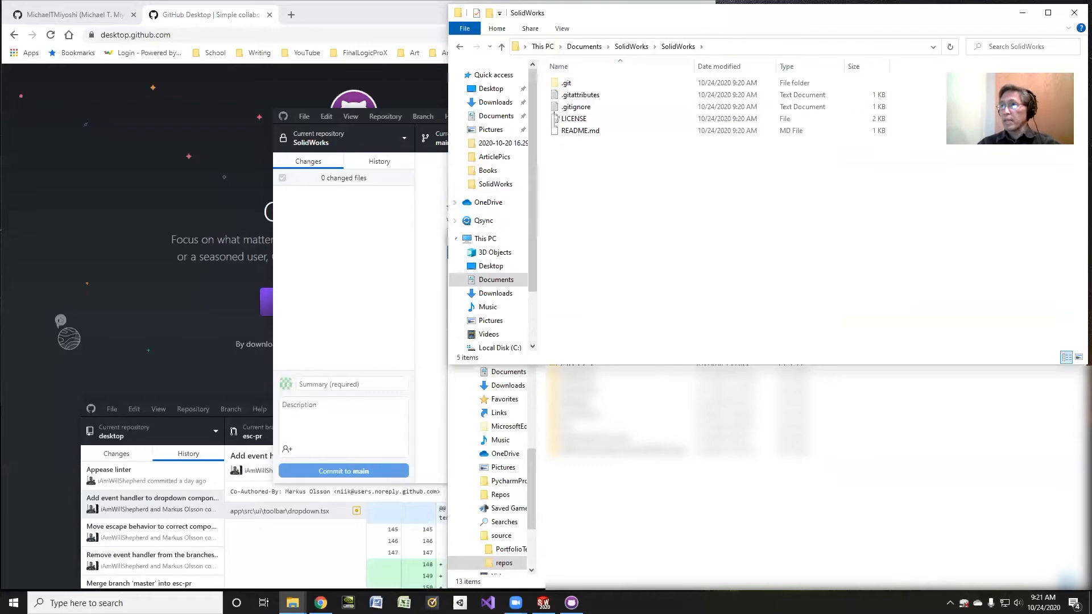
# Switch to Chrome, open gitignore.io in a new tab and search its templates for solidworks
pyautogui.click(292, 15)
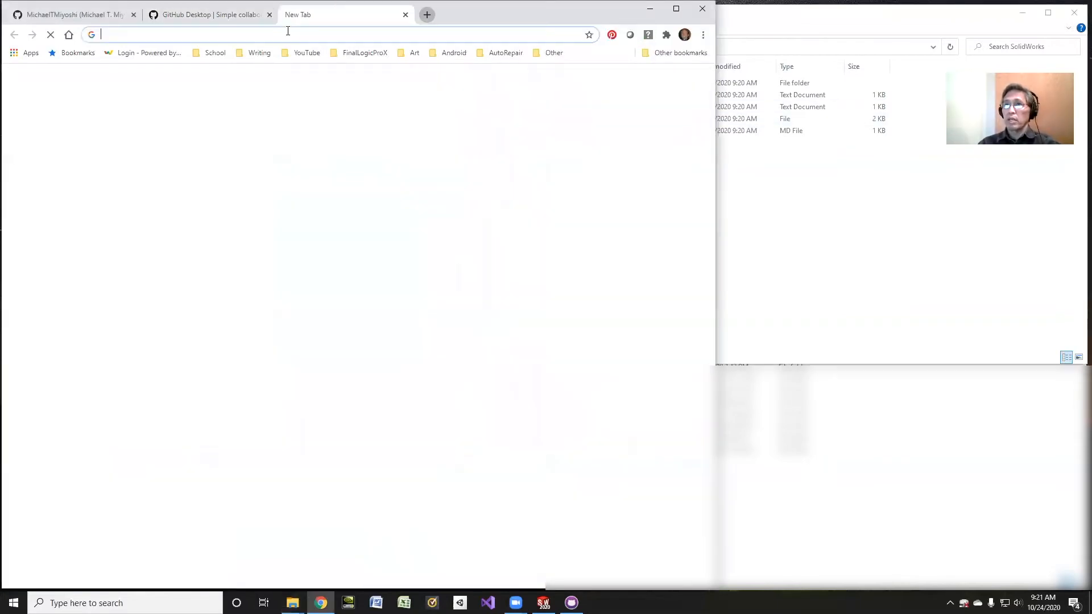
pyautogui.write('gitignore.')
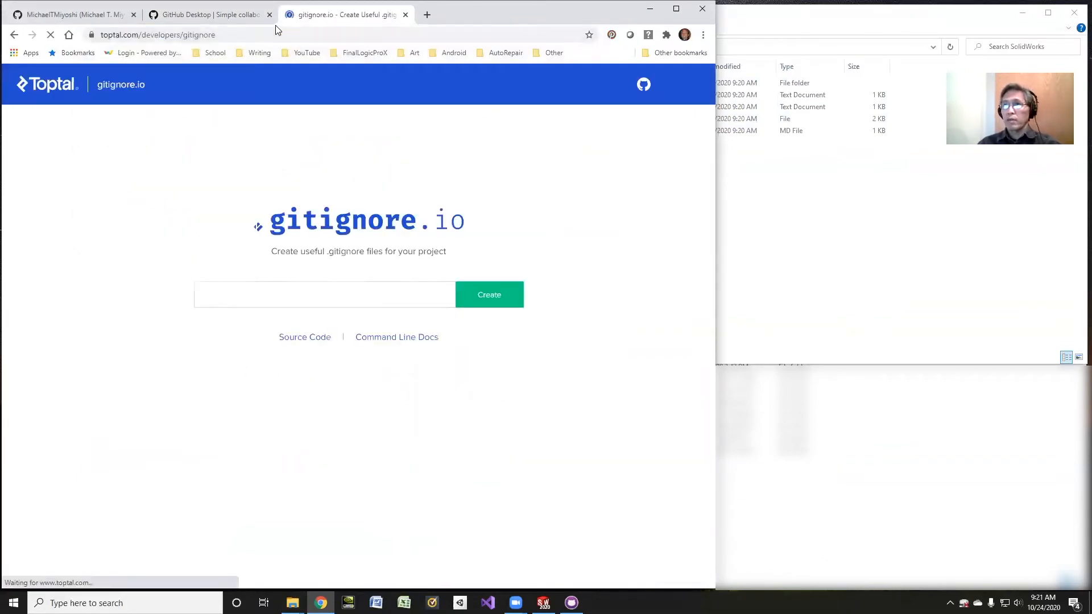
pyautogui.click(302, 288)
pyautogui.write('solidwo')
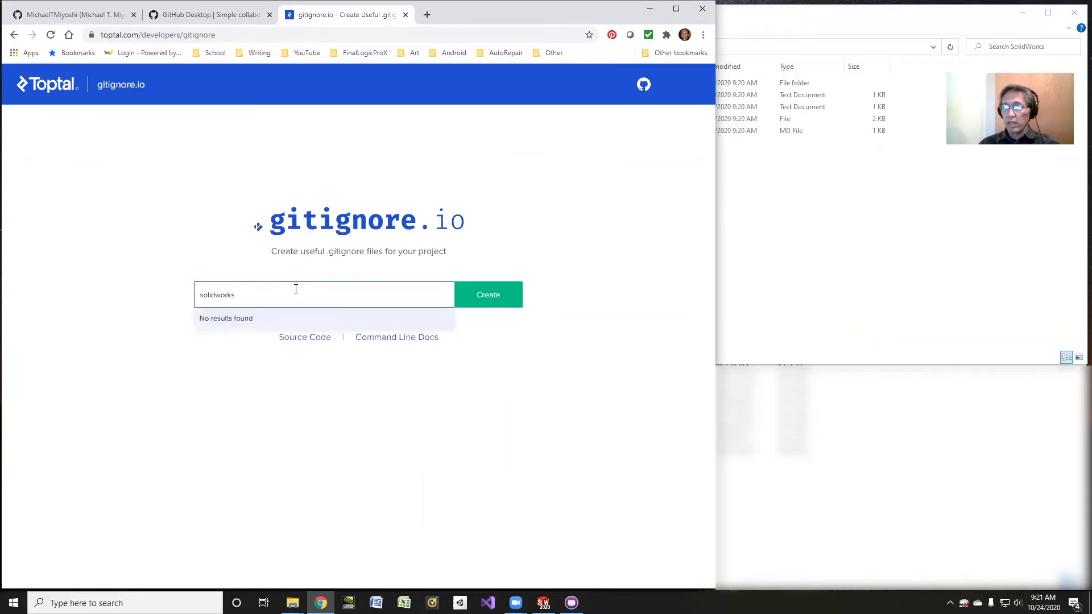
pyautogui.write('rks')
# Replace the search term with the Windows template and create its .gitignore content
pyautogui.hotkey('ctrl', 'a')
pyautogui.write('windows')
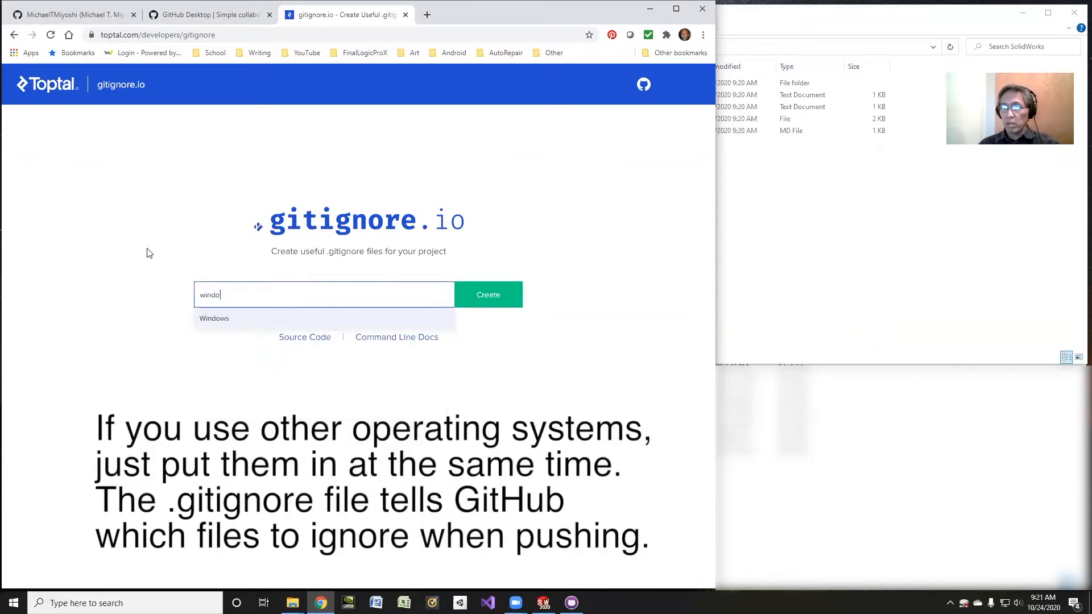
pyautogui.press('Return')
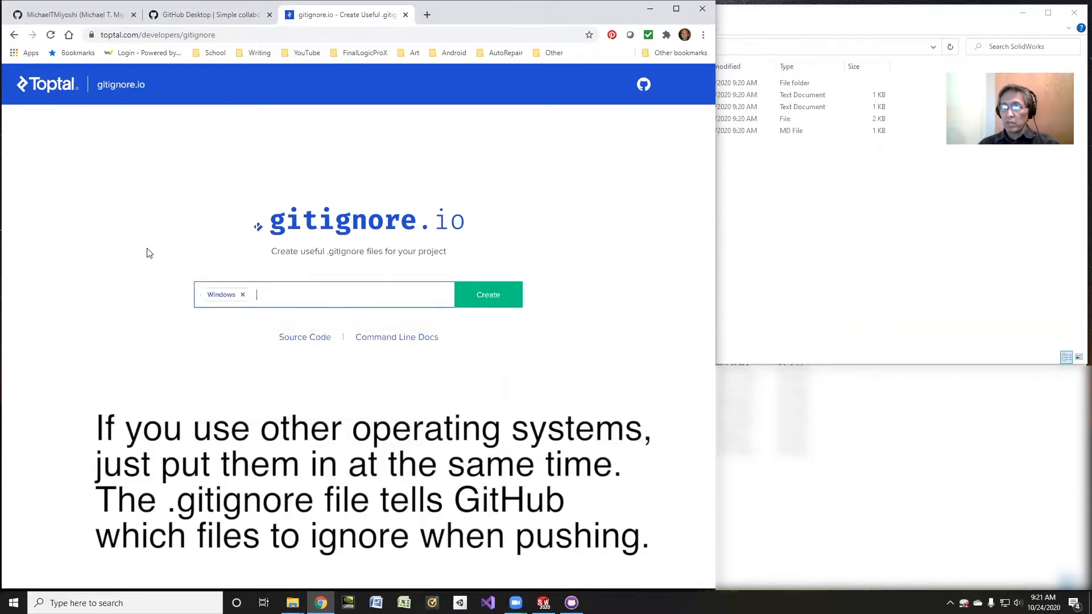
pyautogui.click(484, 299)
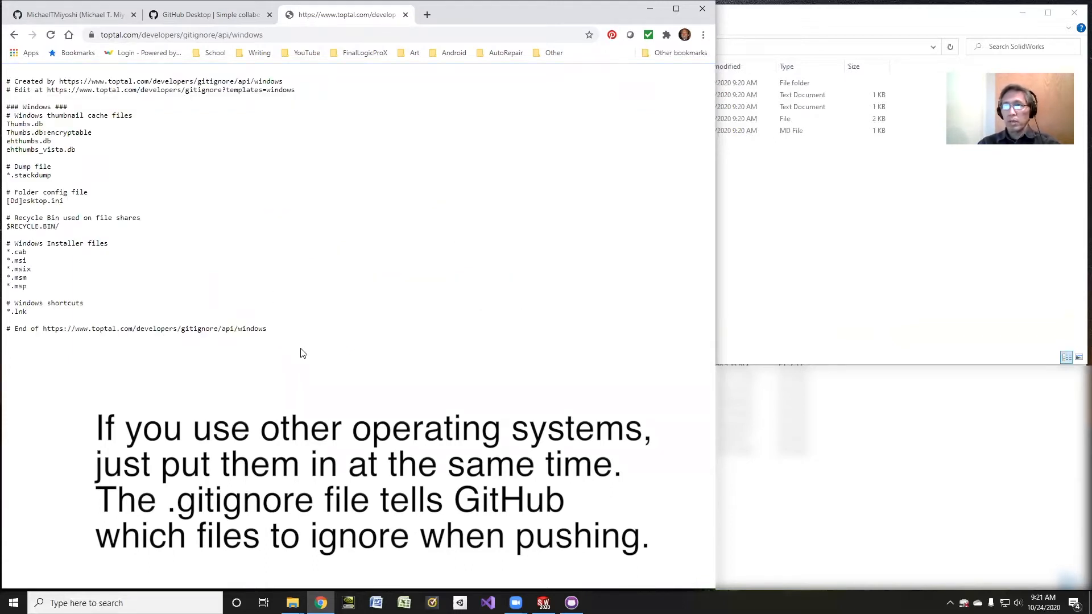
# Copy the entire generated Windows .gitignore text from the page
pyautogui.moveTo(300, 353); pyautogui.dragTo(2, 74)
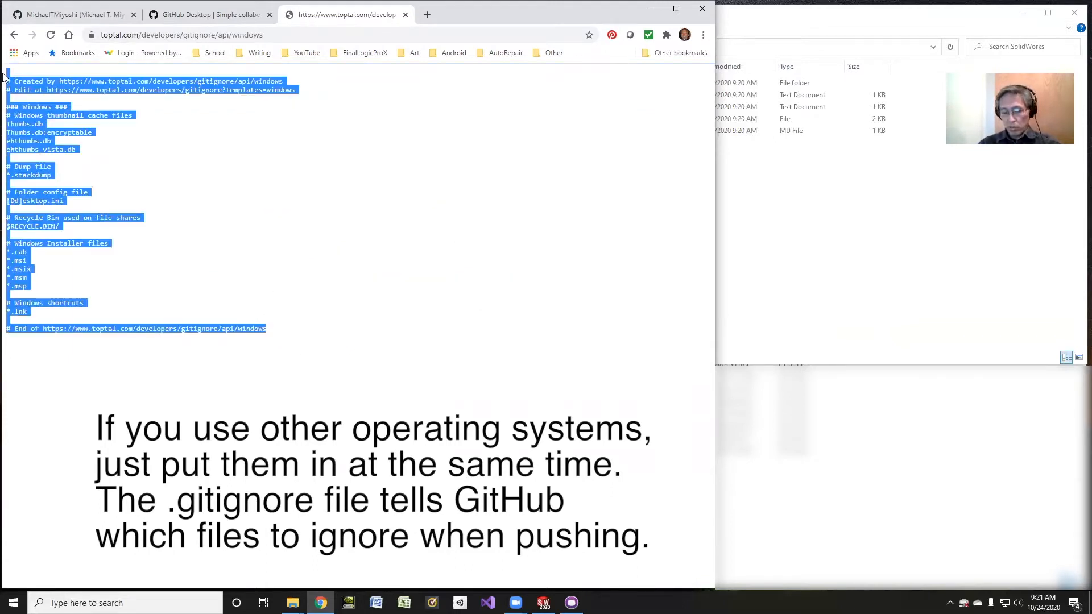
pyautogui.rightClick(157, 82)
pyautogui.click(170, 97)
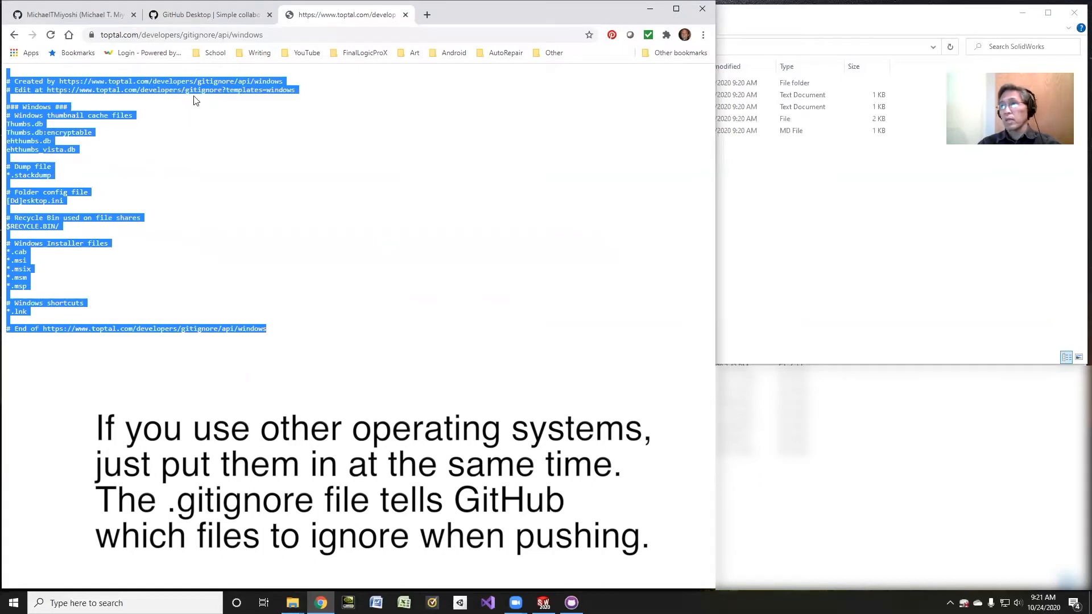
# Switch to File Explorer and open the SolidWorks repository's .gitignore file in Notepad
pyautogui.click(833, 26)
pyautogui.click(576, 107)
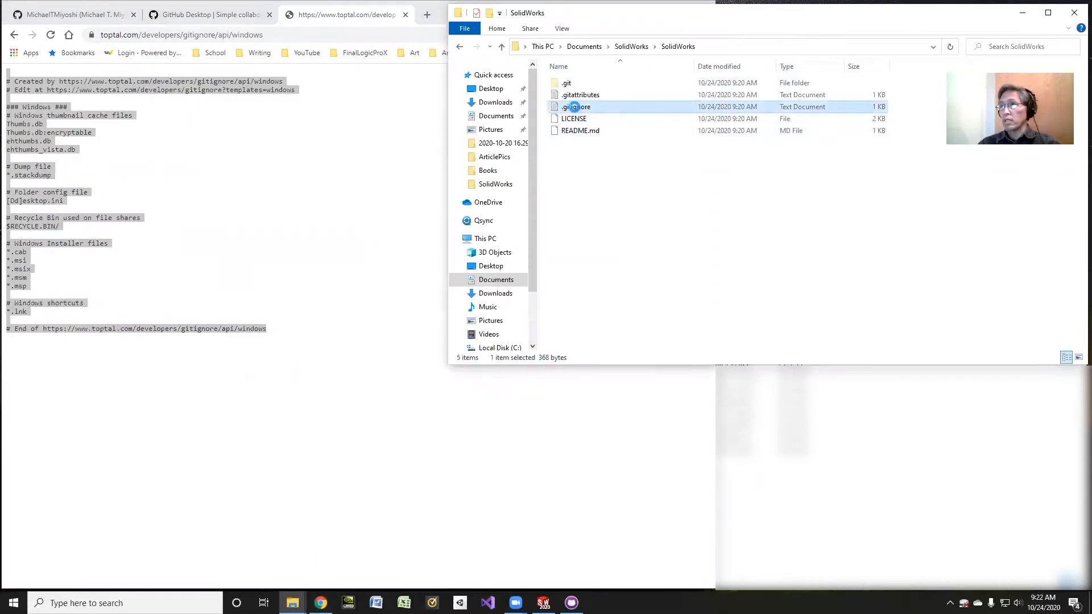
pyautogui.rightClick(575, 109)
pyautogui.click(613, 217)
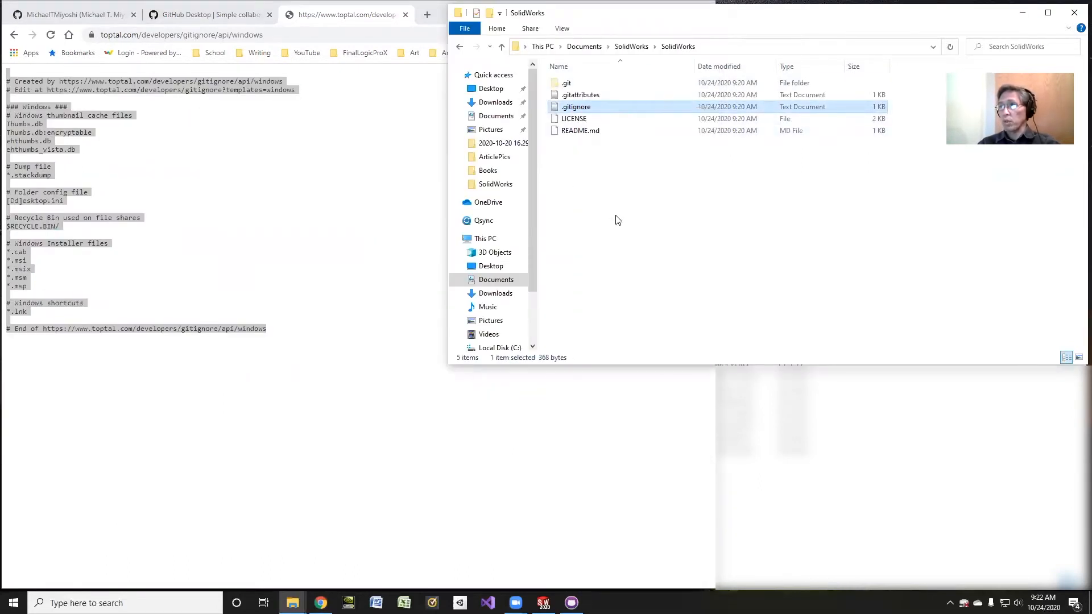
pyautogui.click(583, 355)
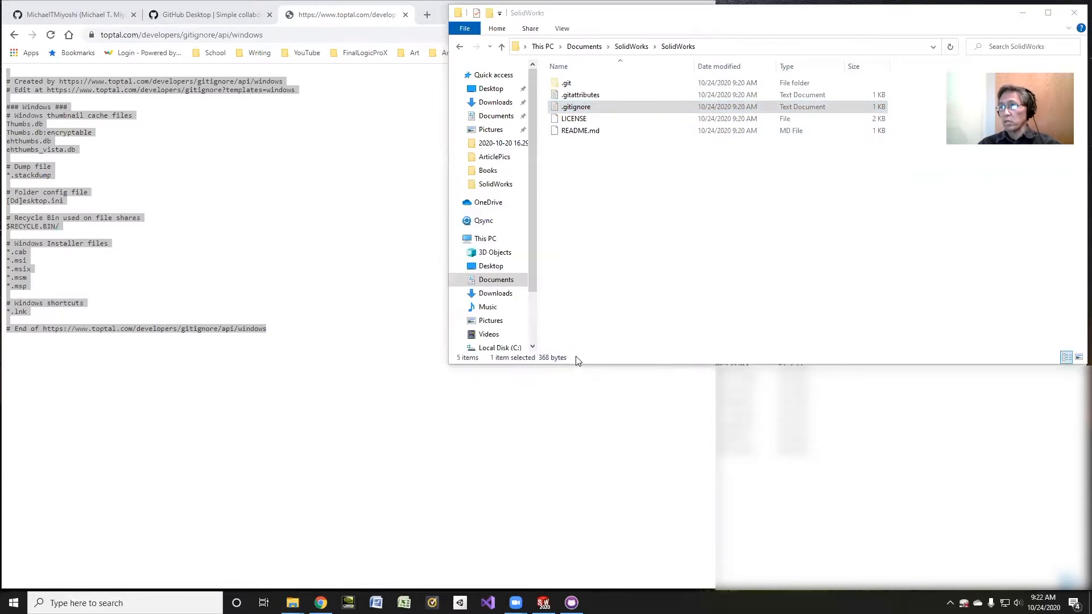
# Replace all of the .gitignore file's contents with the copied Windows template, then save and close the file
pyautogui.hotkey('ctrl', 'a')
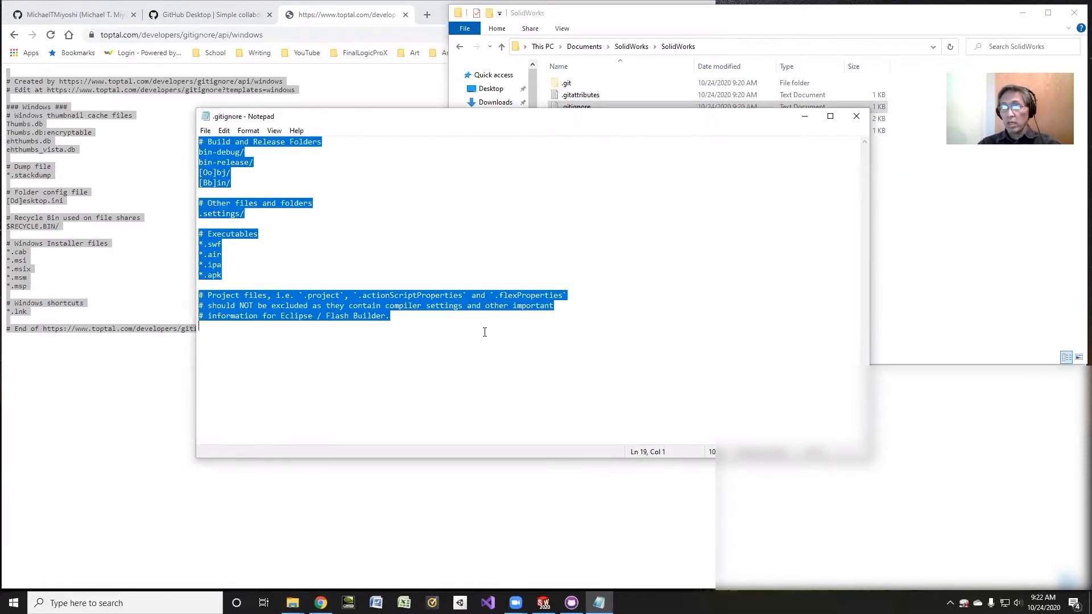
pyautogui.hotkey('ctrl', 'v')
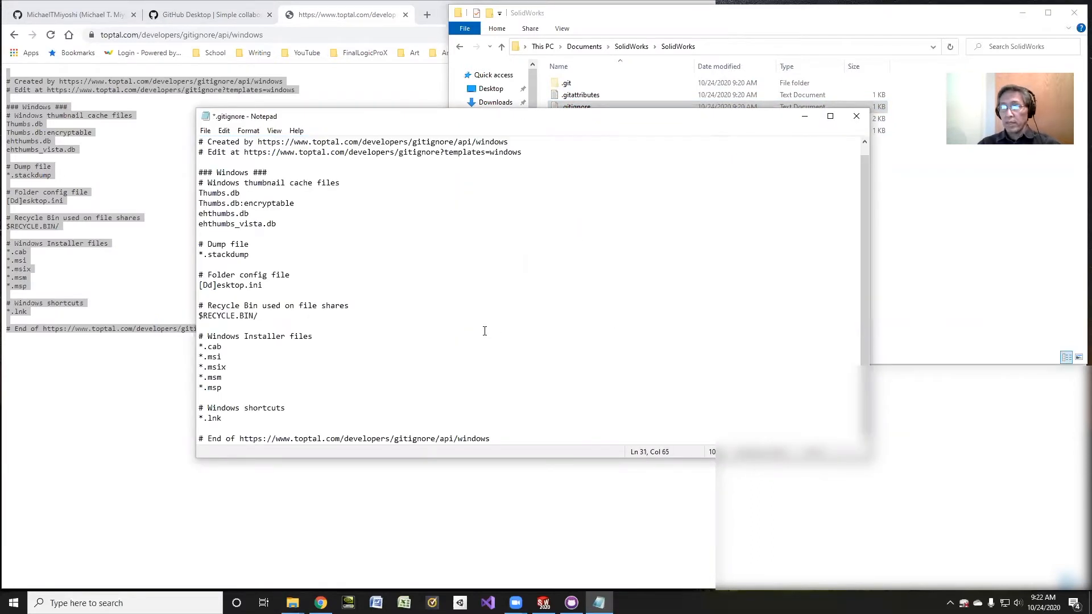
pyautogui.click(205, 130)
pyautogui.click(227, 181)
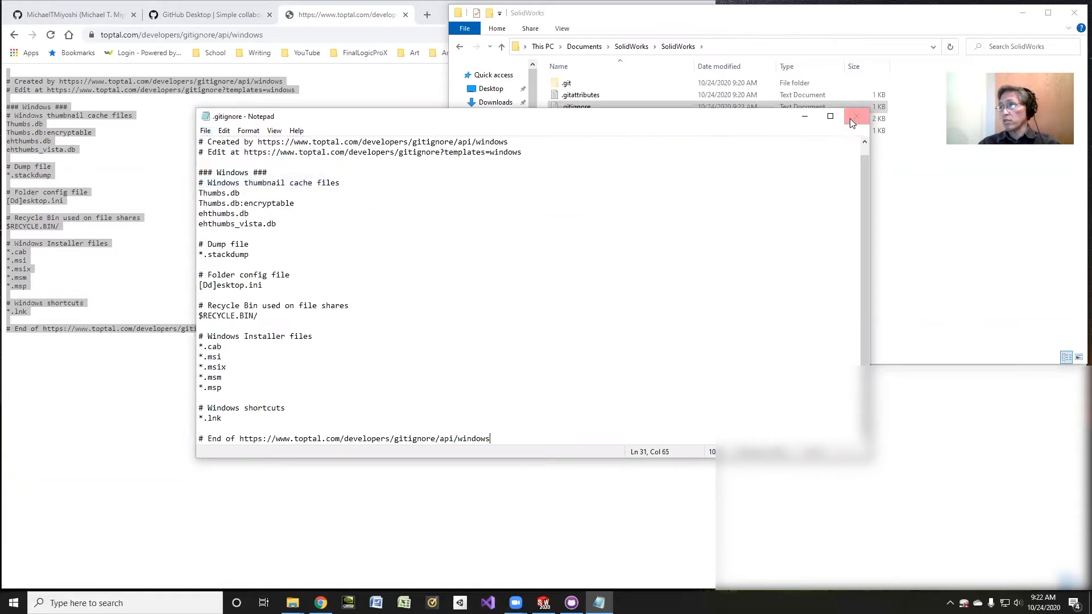
pyautogui.click(852, 119)
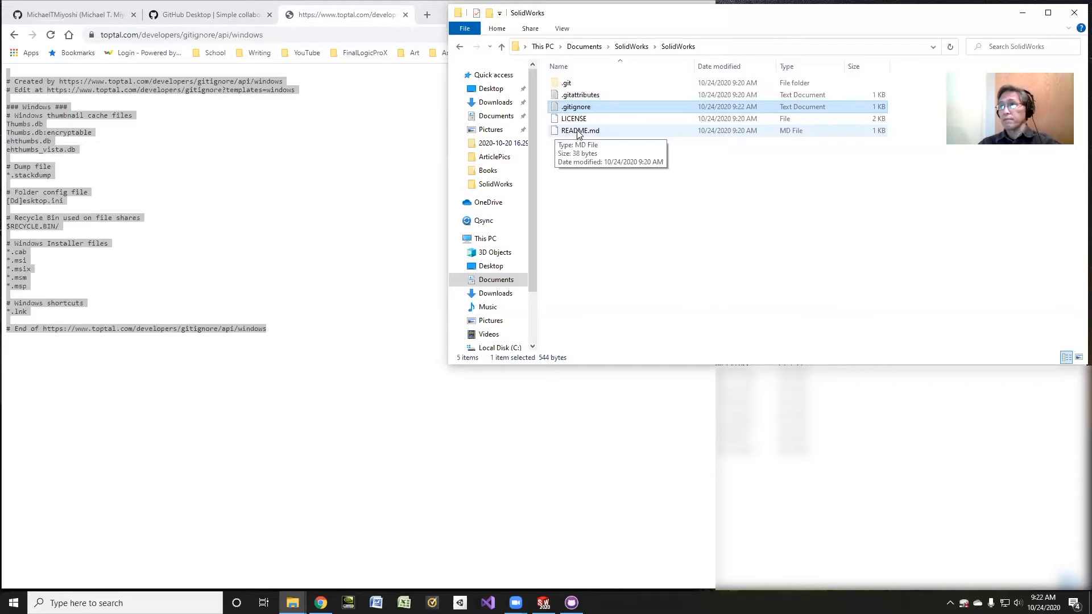
# Switch to Chrome, close the generated template page and open the SolidWorks repository from the GitHub profile's repository list
pyautogui.click(343, 23)
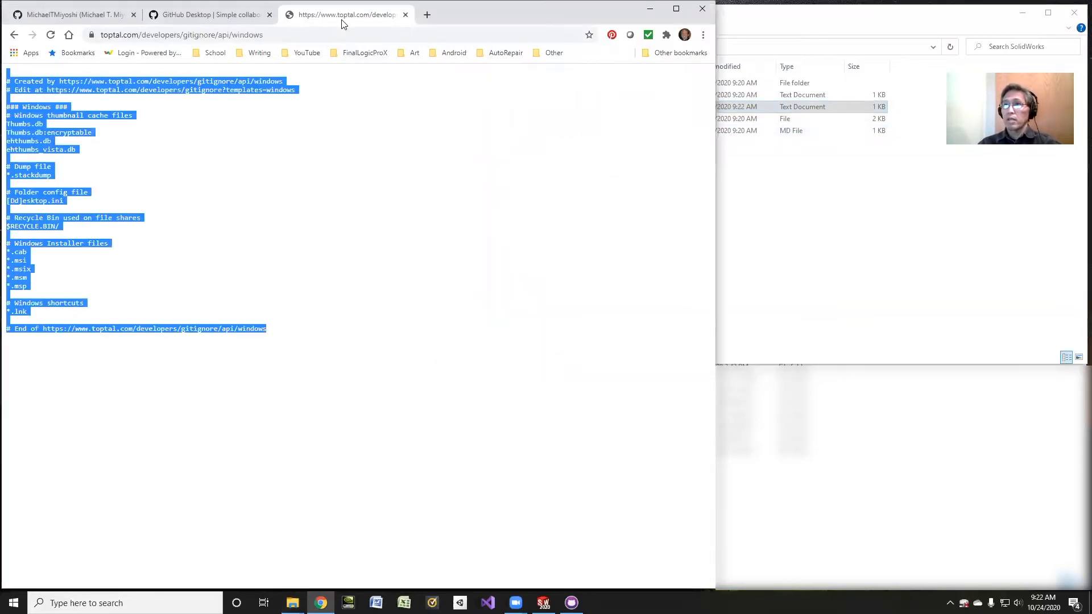
pyautogui.hotkey('ctrl', 'w')
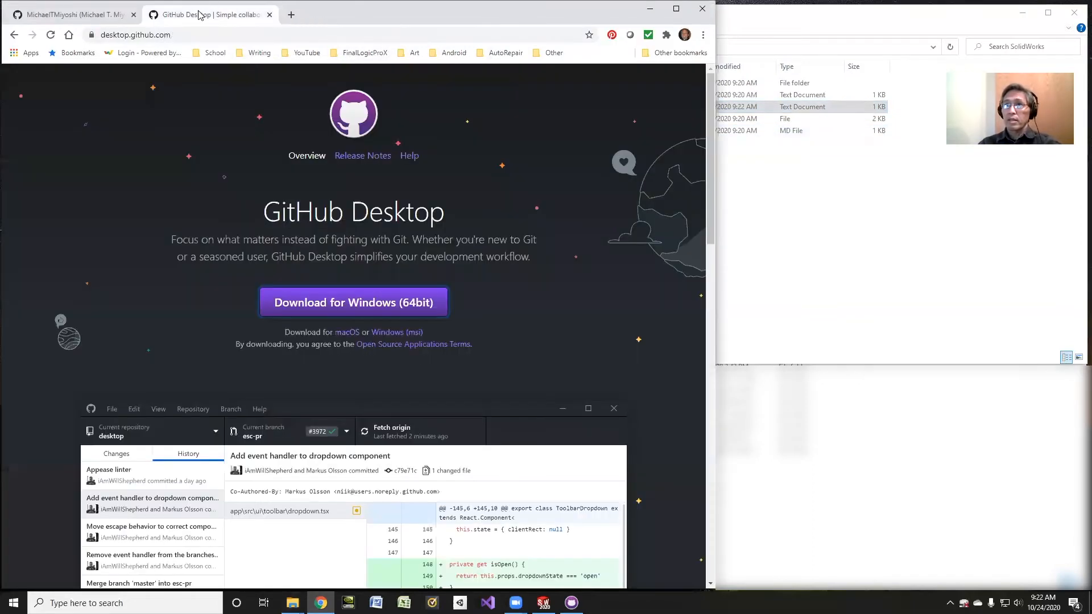
pyautogui.click(89, 17)
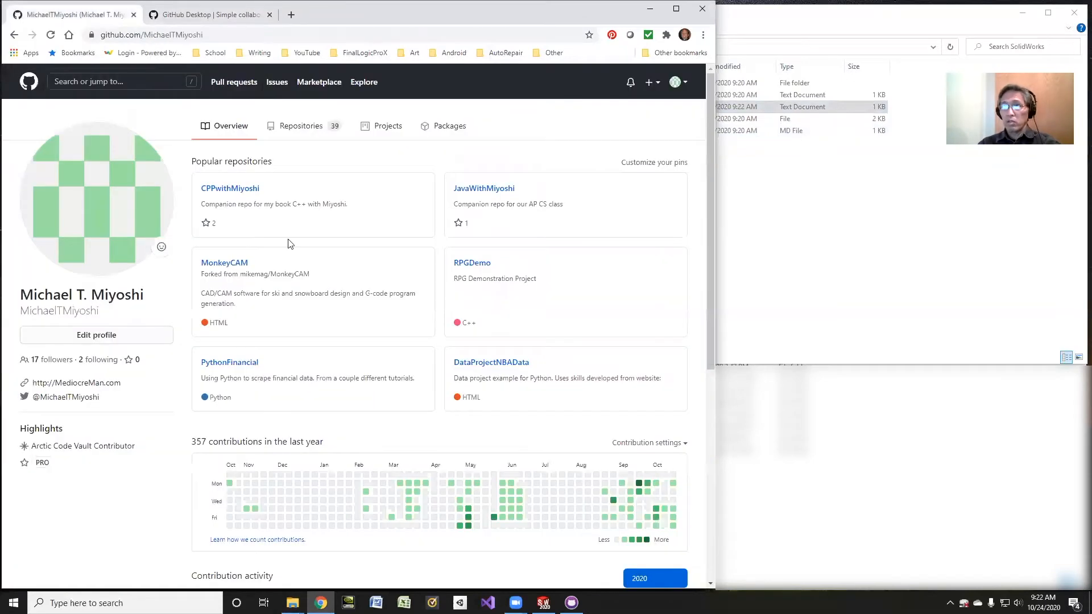
pyautogui.click(316, 129)
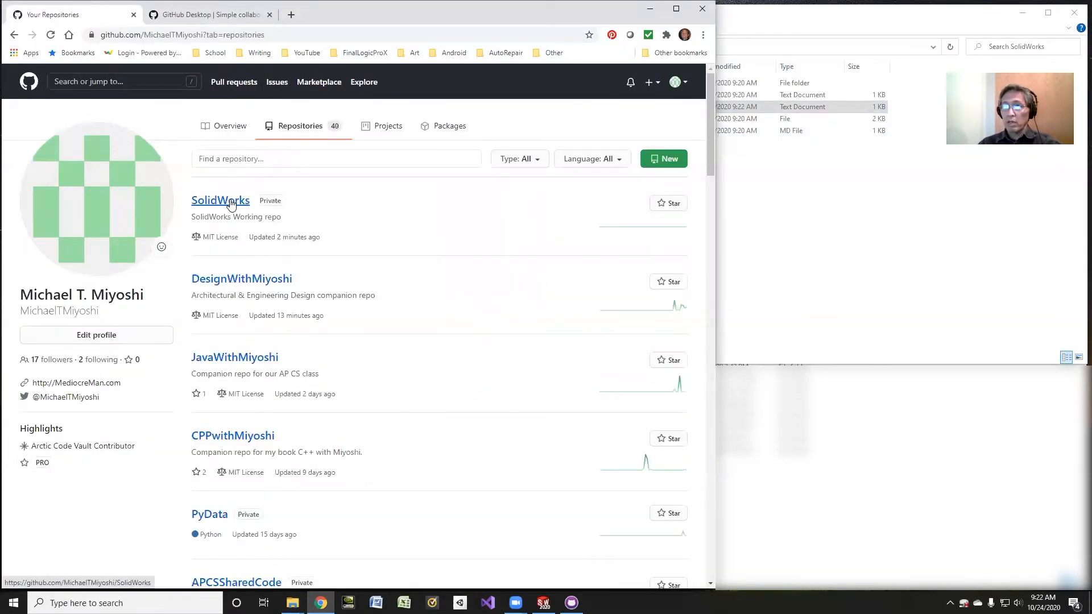
pyautogui.click(230, 204)
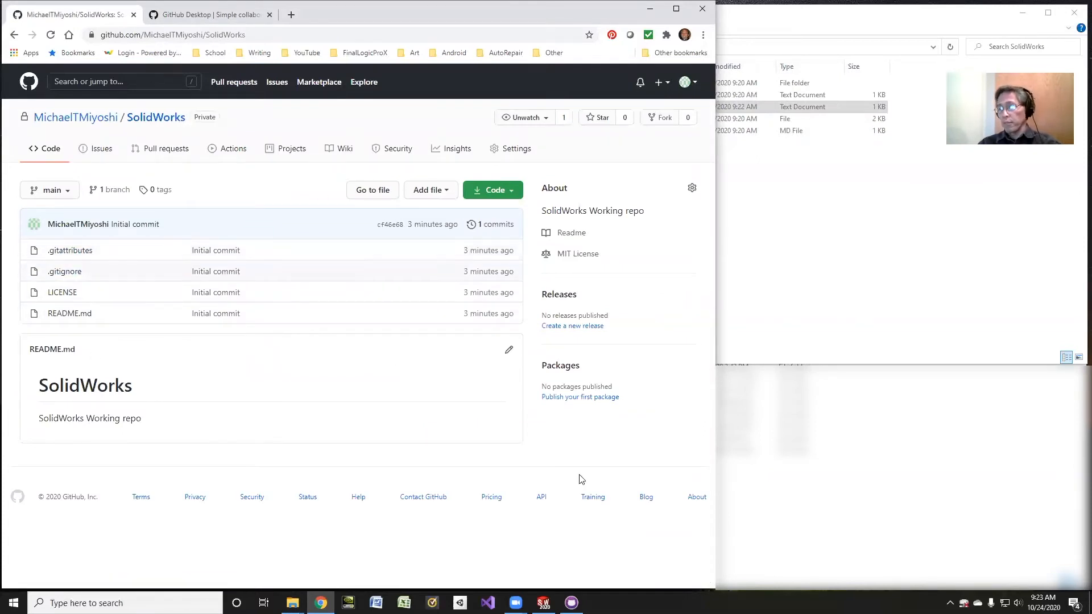
# Switch to GitHub Desktop and review the pending .gitignore changes in the SolidWorks repository
pyautogui.click(572, 603)
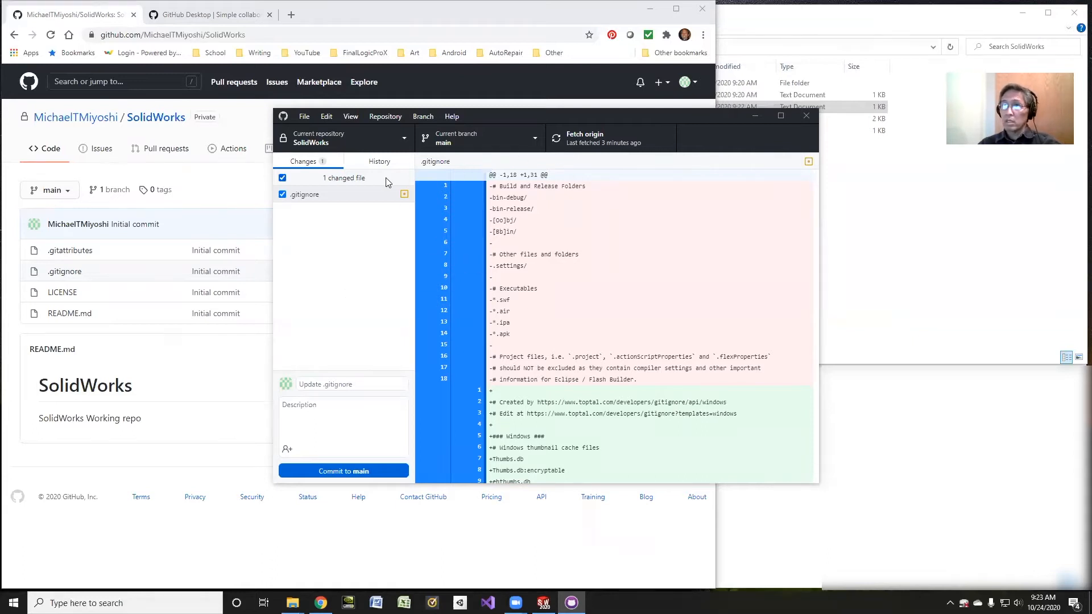
pyautogui.click(305, 116)
pyautogui.click(316, 279)
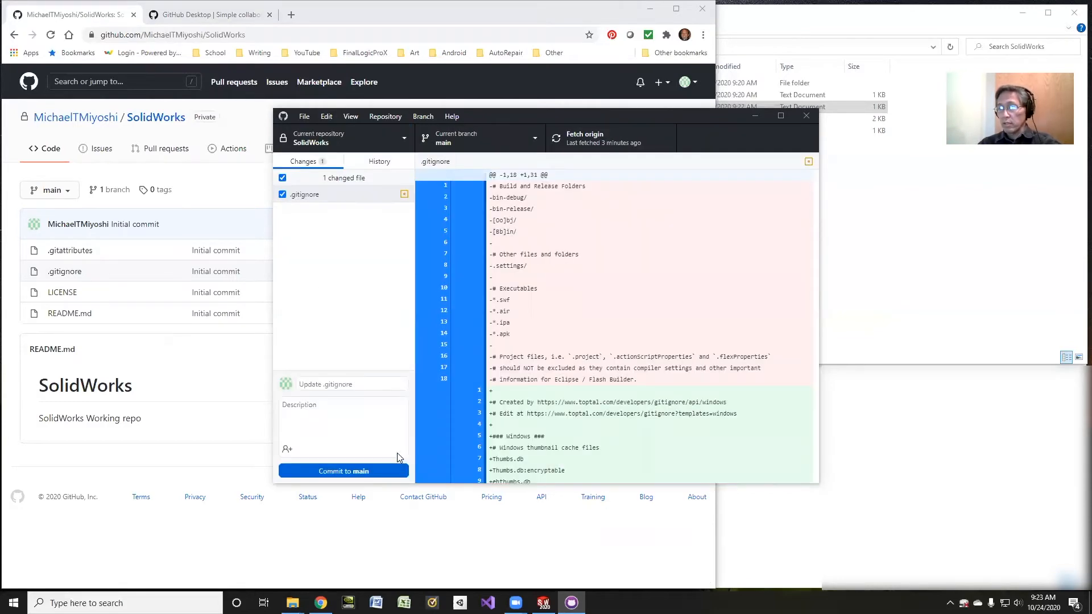
# In File Explorer's Documents > SolidWorks folder, move all files from 5-37.pdf through SemiWheel.SLDPRT into the SolidWorks repository subfolder
pyautogui.moveTo(292, 604)
pyautogui.click(367, 560)
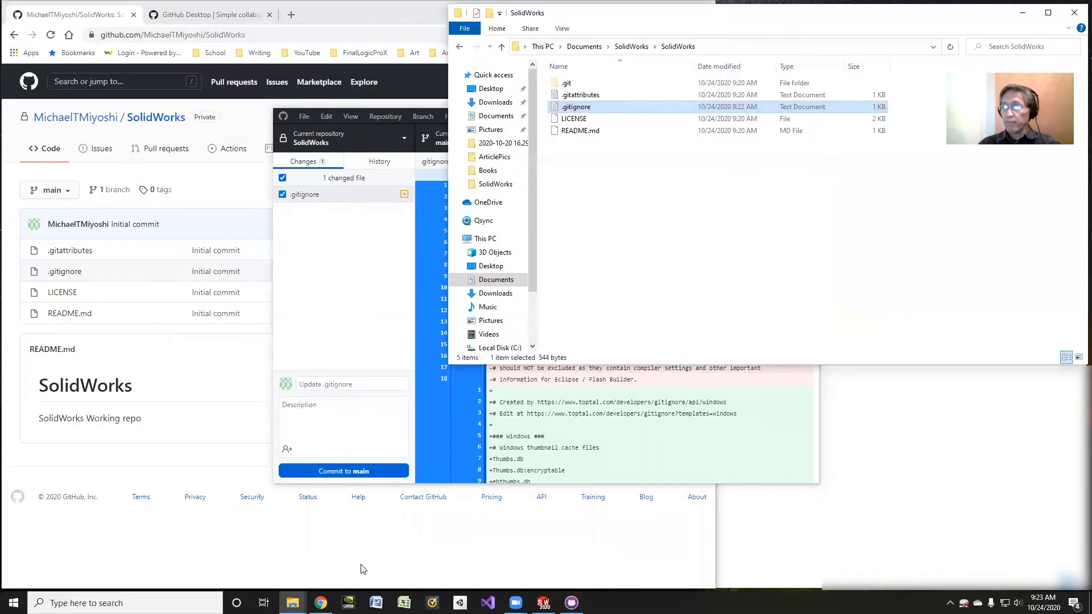
pyautogui.click(473, 184)
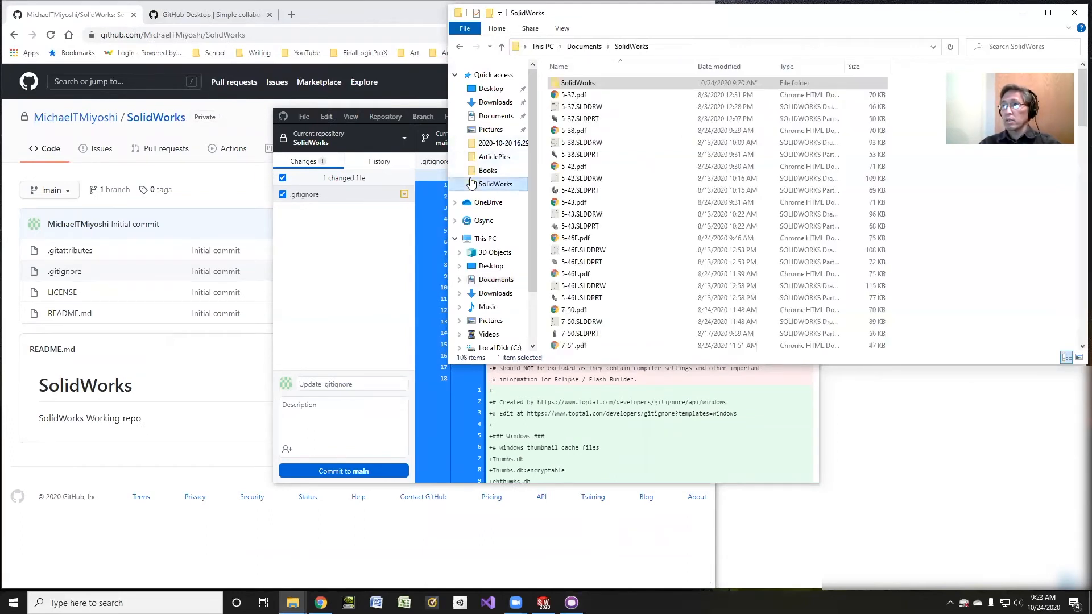
pyautogui.click(577, 94)
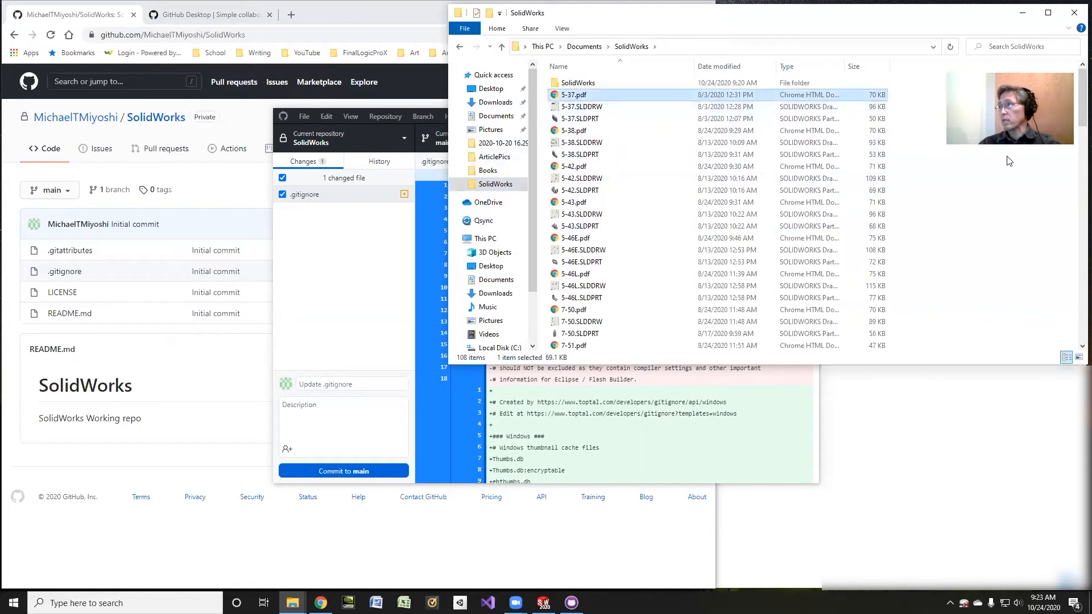
pyautogui.moveTo(1078, 139); pyautogui.dragTo(1079, 327)
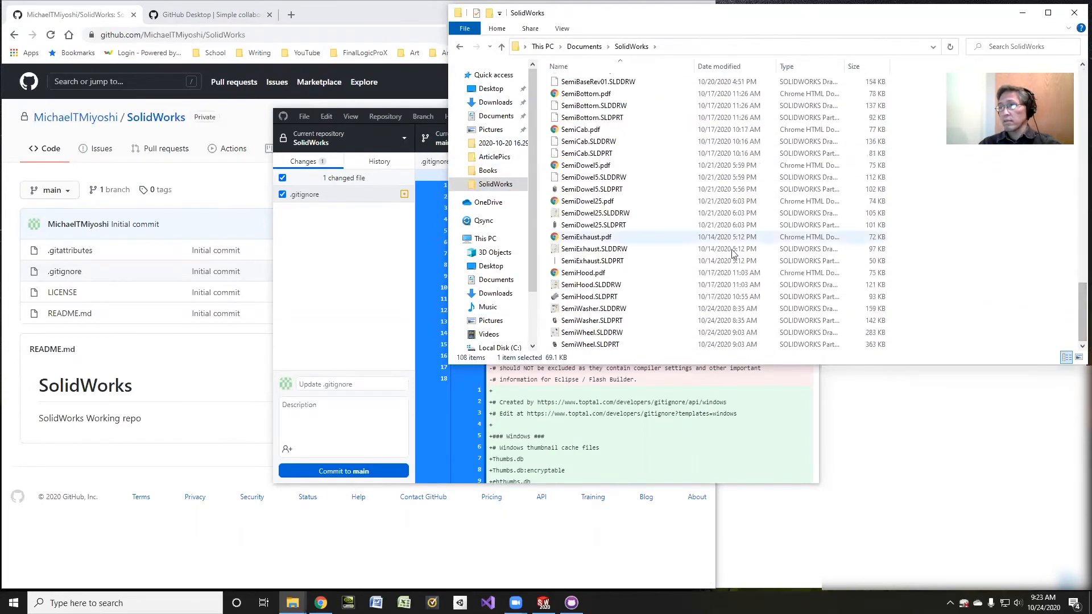
pyautogui.keyDown('shift'); pyautogui.click(610, 344); pyautogui.keyUp('shift')
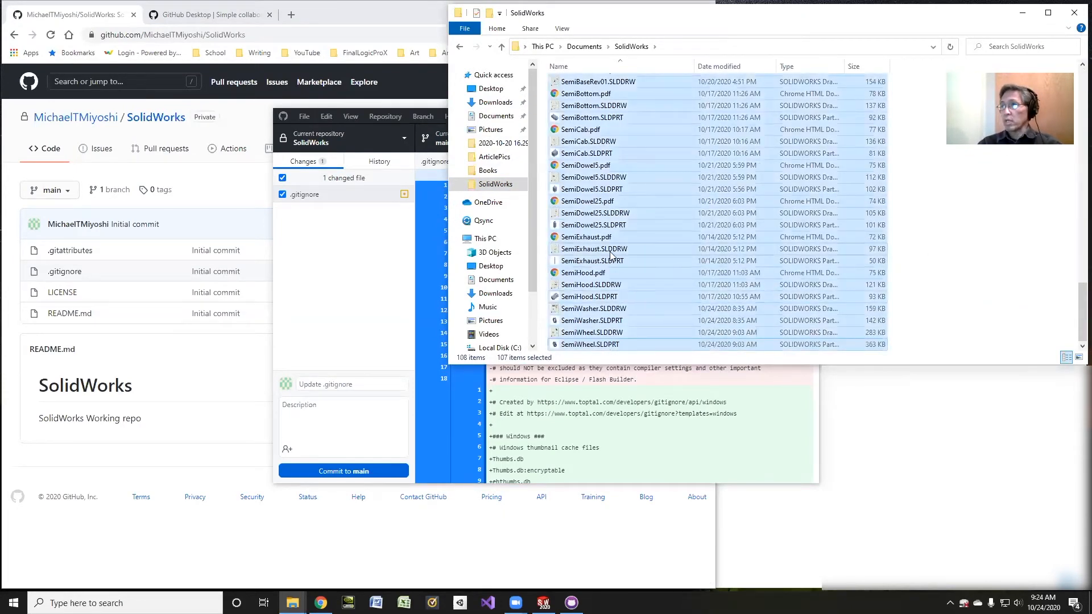
pyautogui.scroll(20, 634, 266)
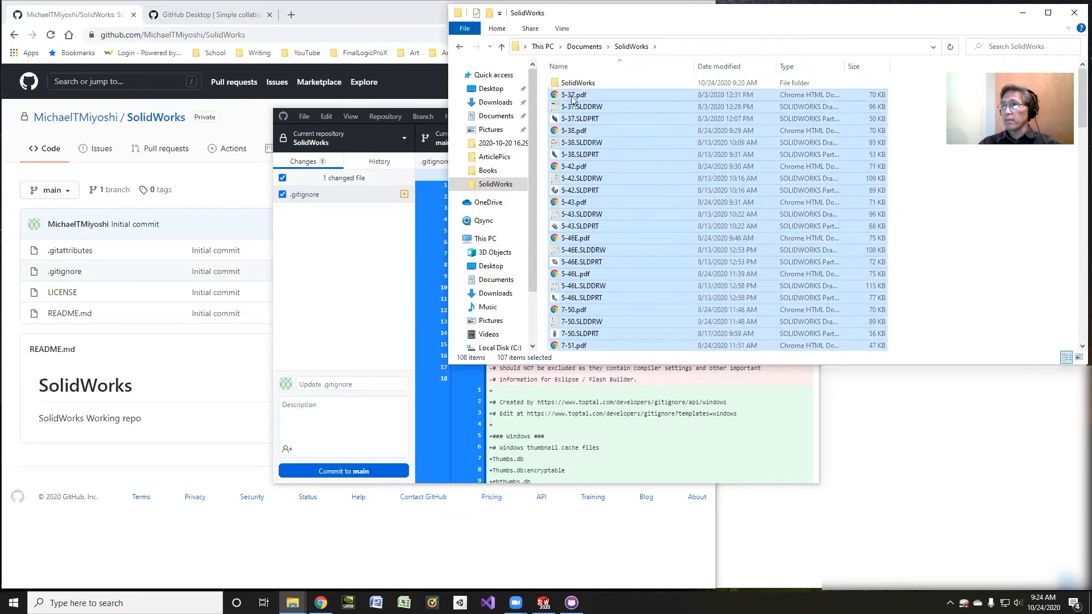
pyautogui.moveTo(573, 98); pyautogui.dragTo(576, 85)
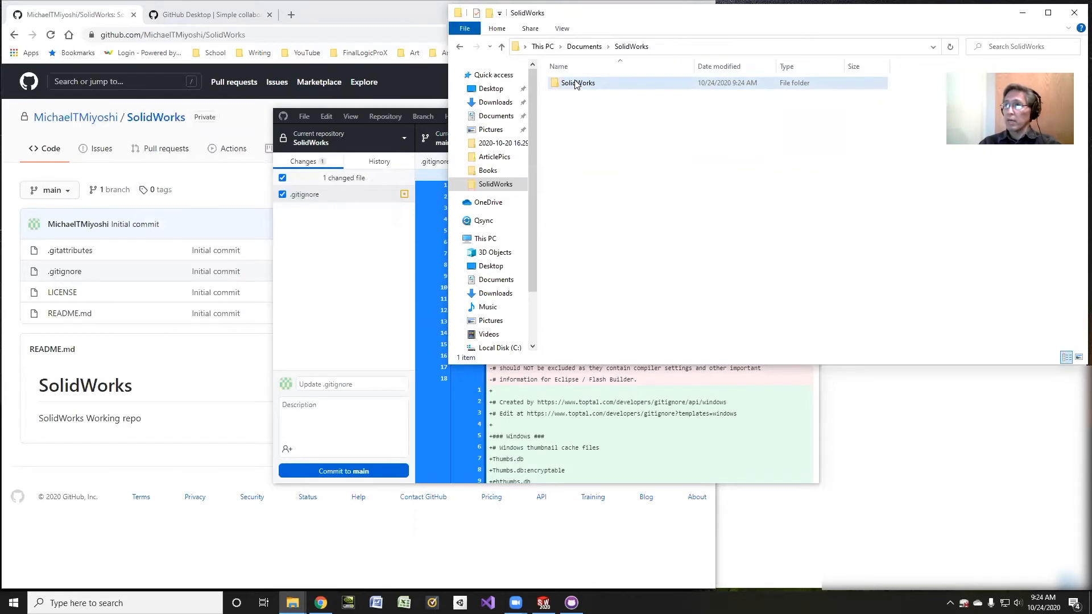
# Switch to GitHub Desktop and write "Put SolidWorks files into repository." as the commit description
pyautogui.click(324, 293)
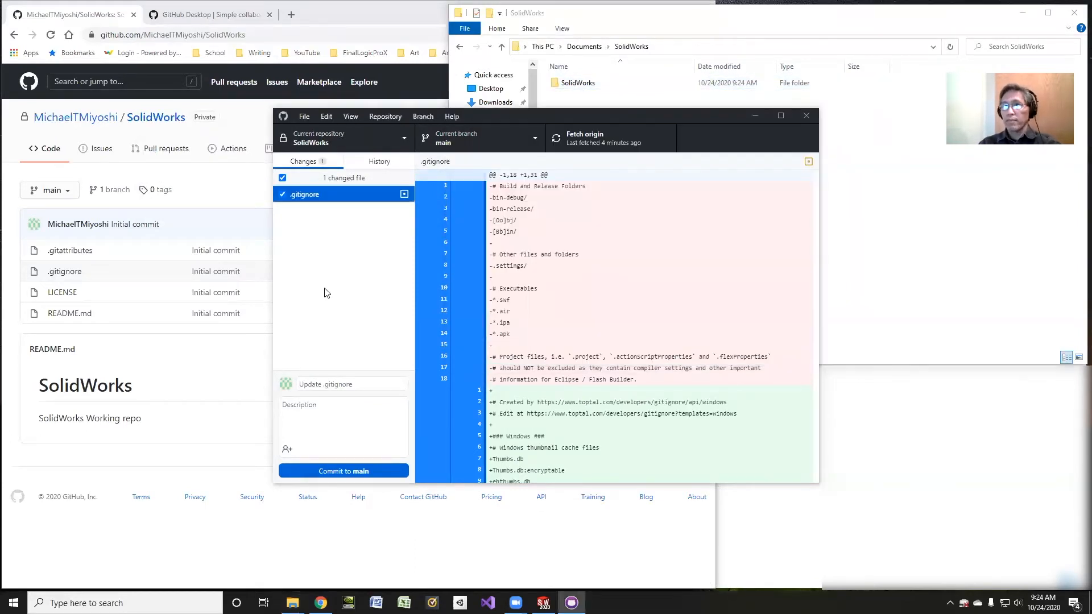
pyautogui.click(322, 424)
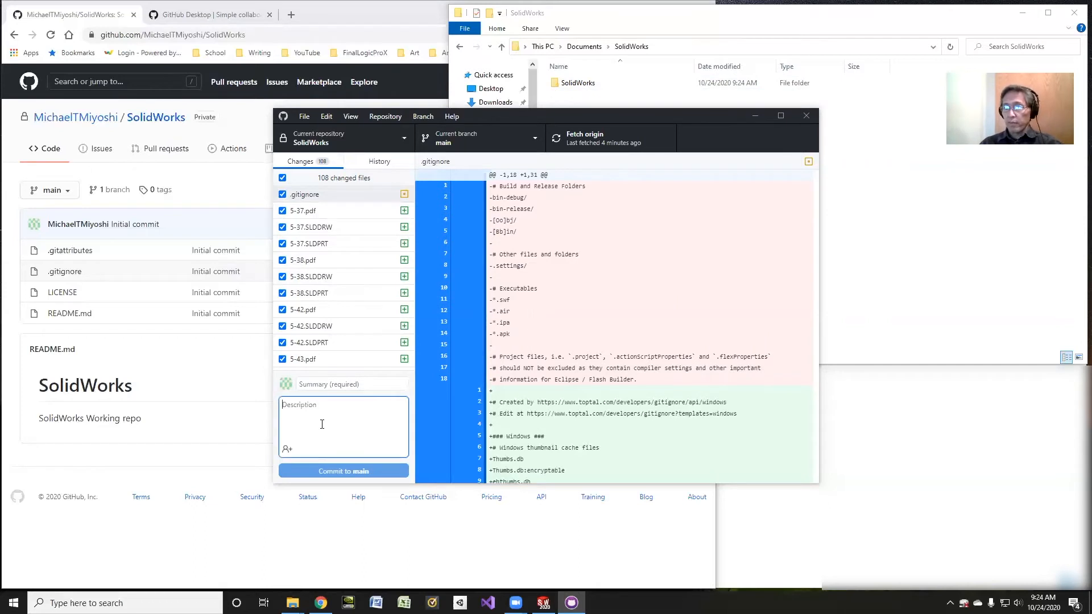
pyautogui.write('Put')
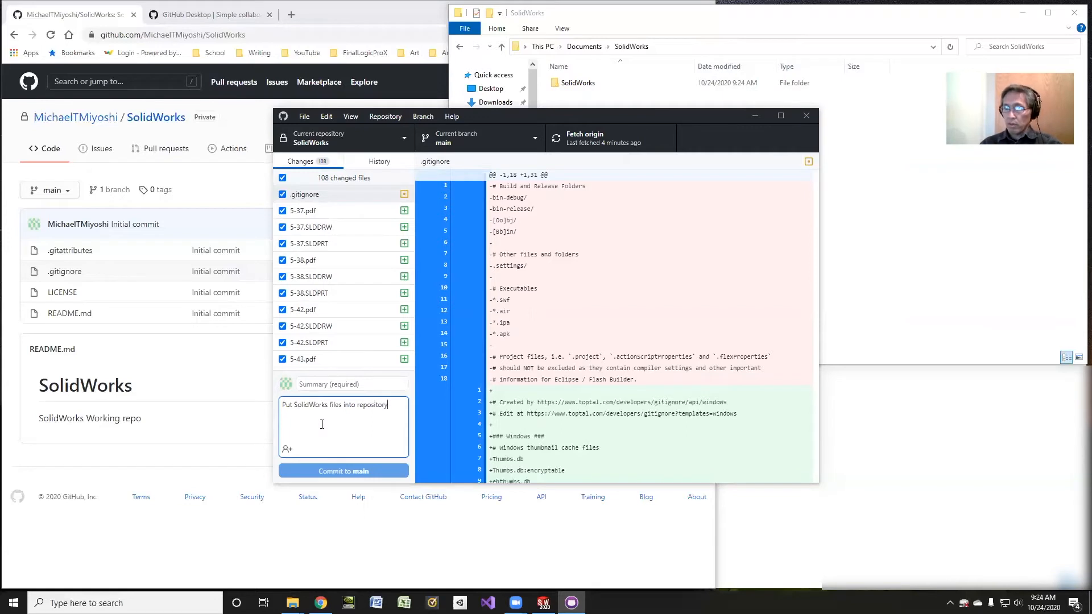
# Move the text "Put SolidWorks files into repository." from the commit description to the commit summary
pyautogui.click(323, 385)
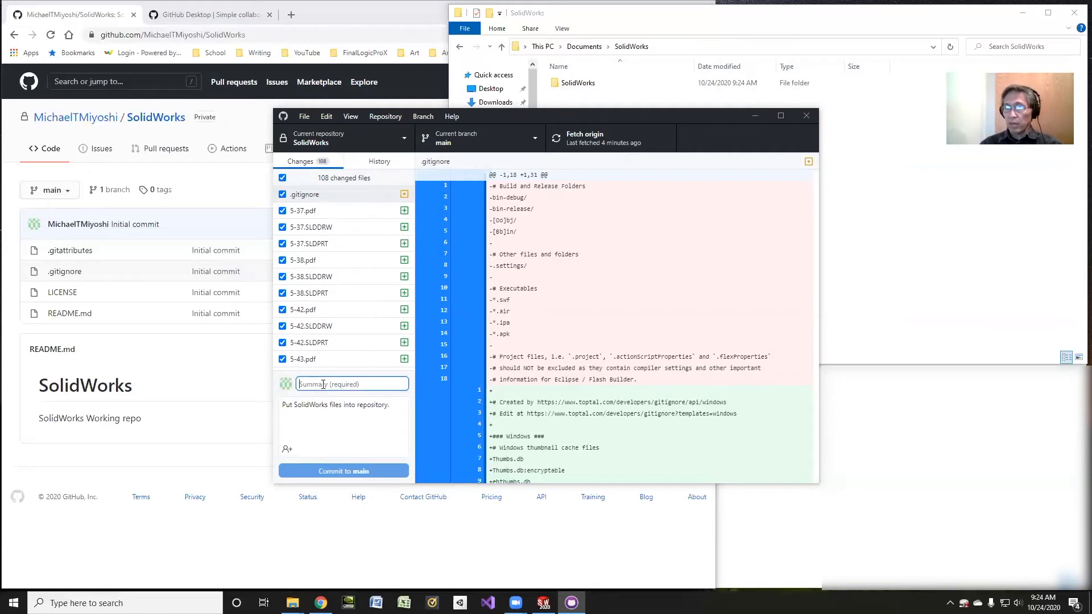
pyautogui.moveTo(392, 406); pyautogui.dragTo(253, 408)
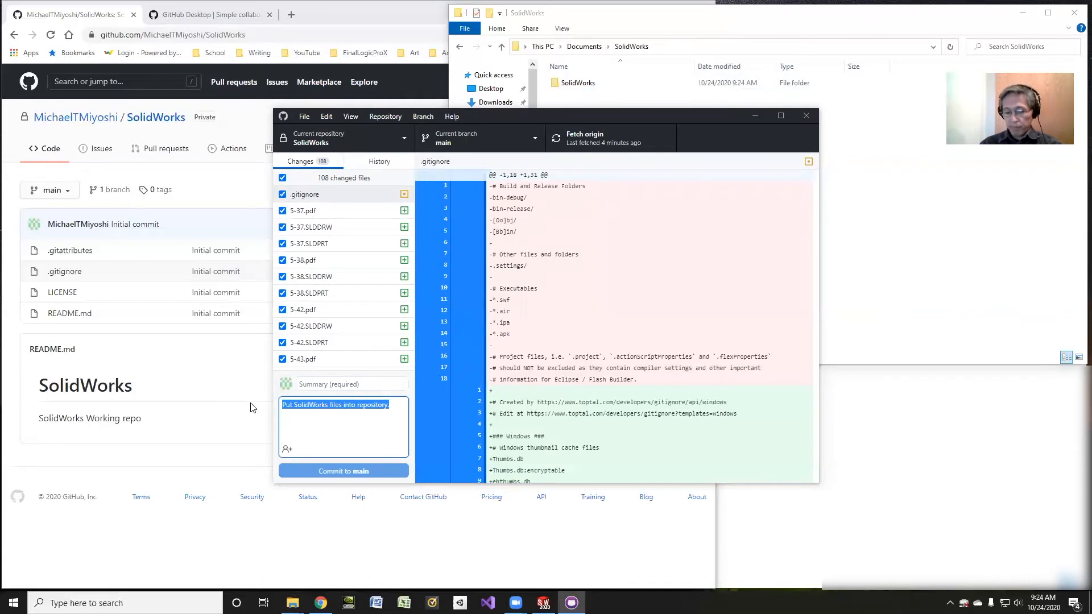
pyautogui.hotkey('ctrl', 'x')
pyautogui.click(317, 385)
pyautogui.hotkey('ctrl', 'v')
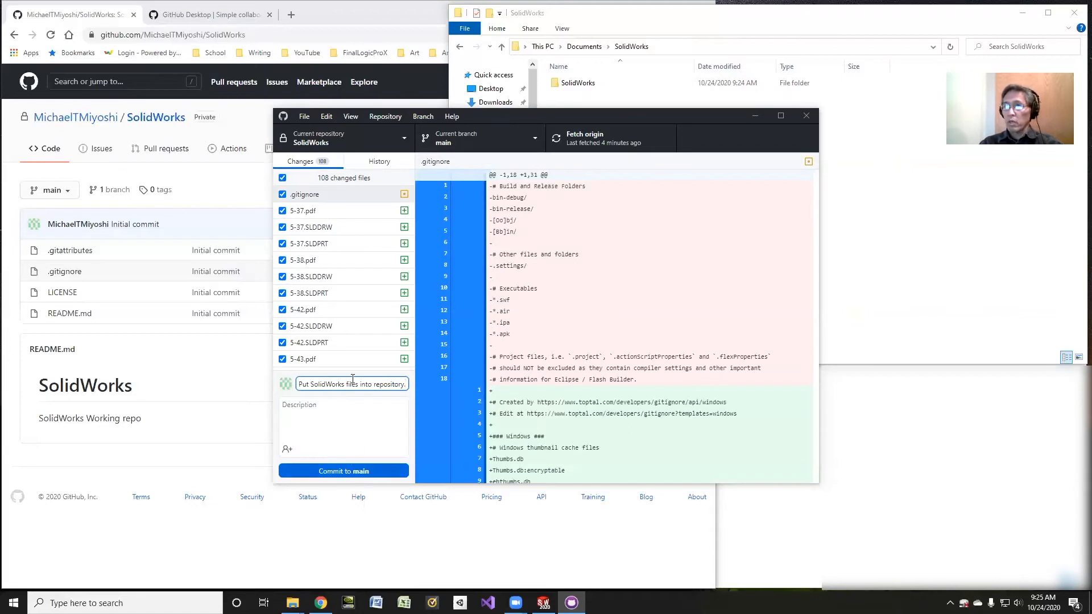
# Commit the SolidWorks files to the main branch and push the commit to origin
pyautogui.click(329, 472)
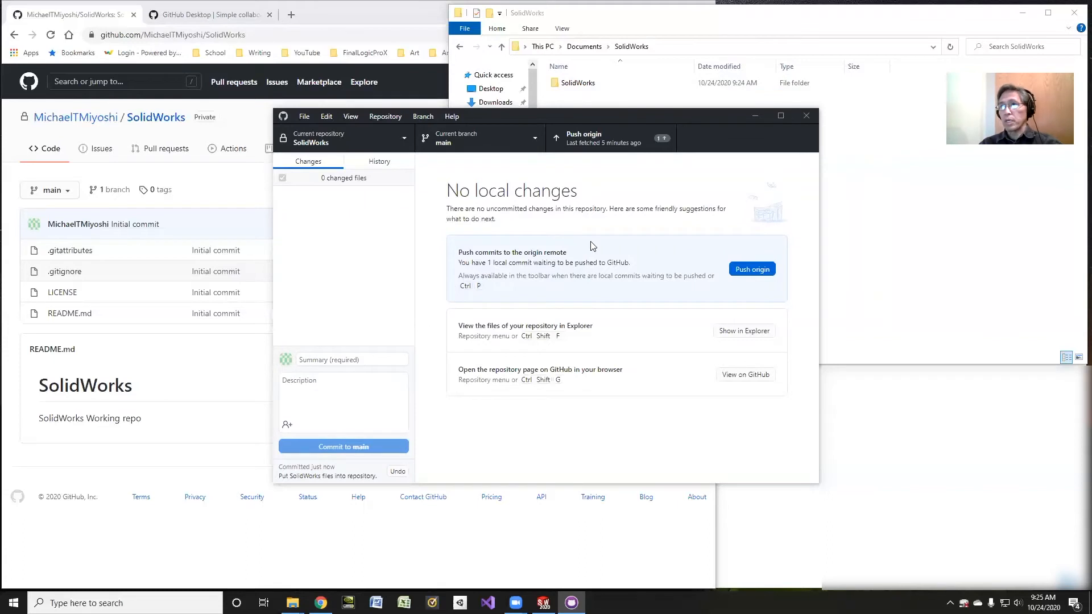
pyautogui.click(750, 270)
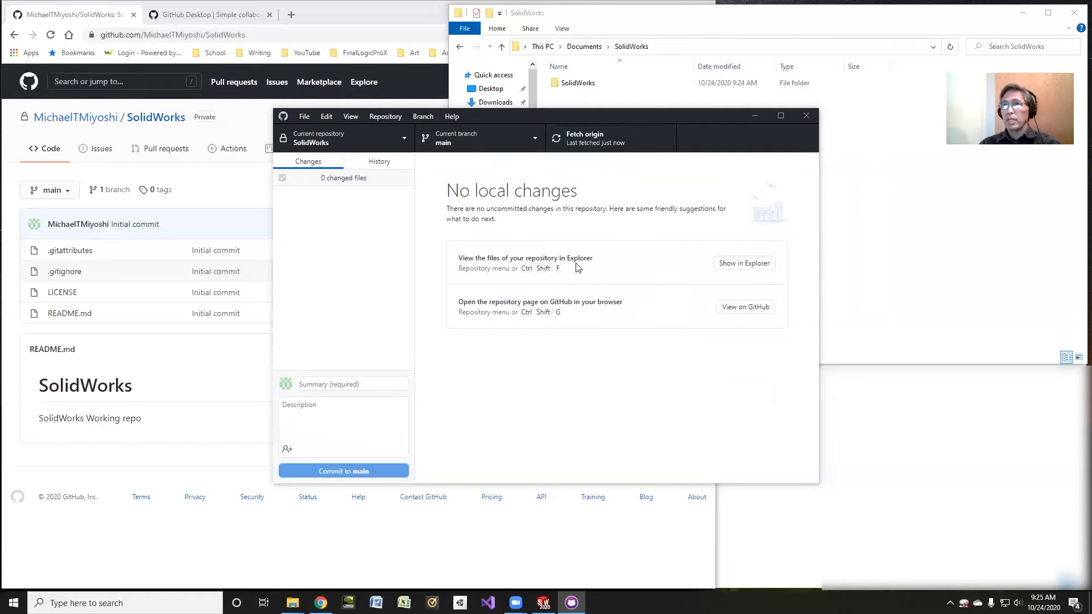
# Switch to the SolidWorks repository page in the browser, reload it and review the uploaded file list
pyautogui.click(75, 21)
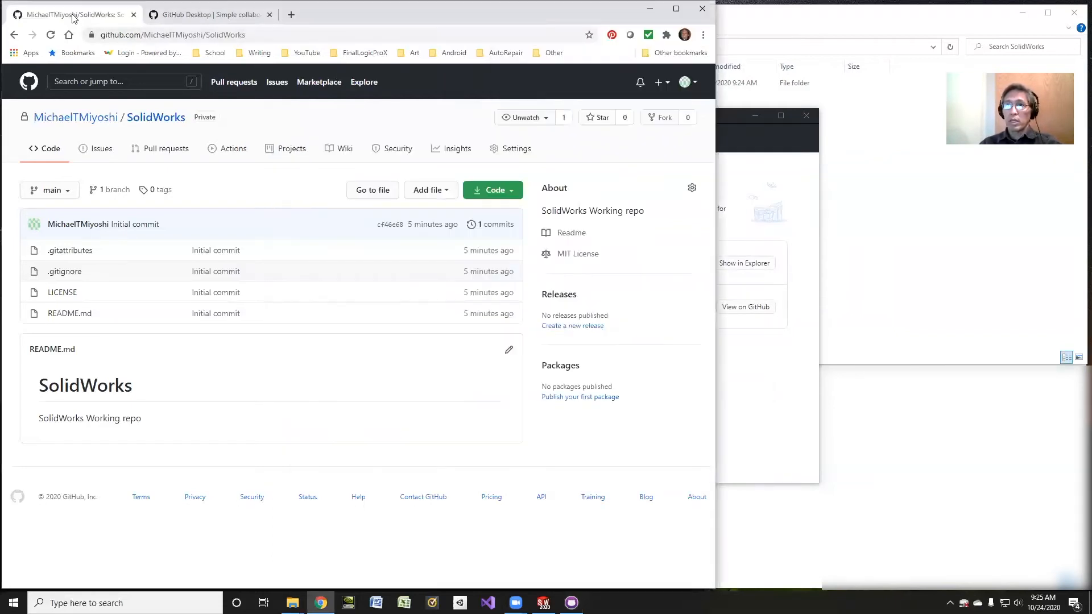
pyautogui.click(50, 35)
pyautogui.scroll(-20, 205, 426)
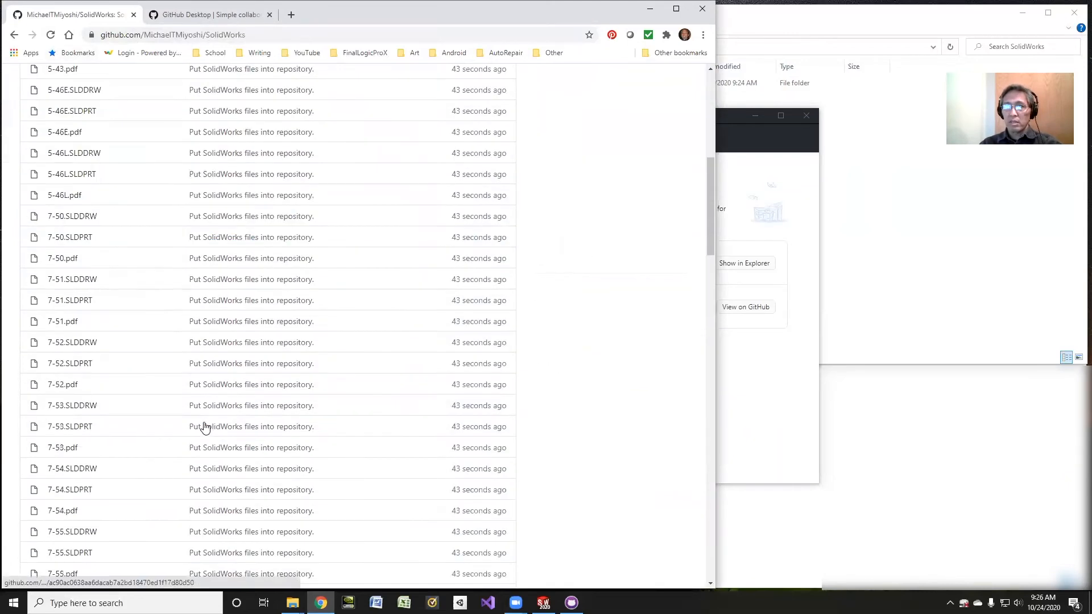
pyautogui.scroll(8, 205, 427)
pyautogui.scroll(15, 205, 427)
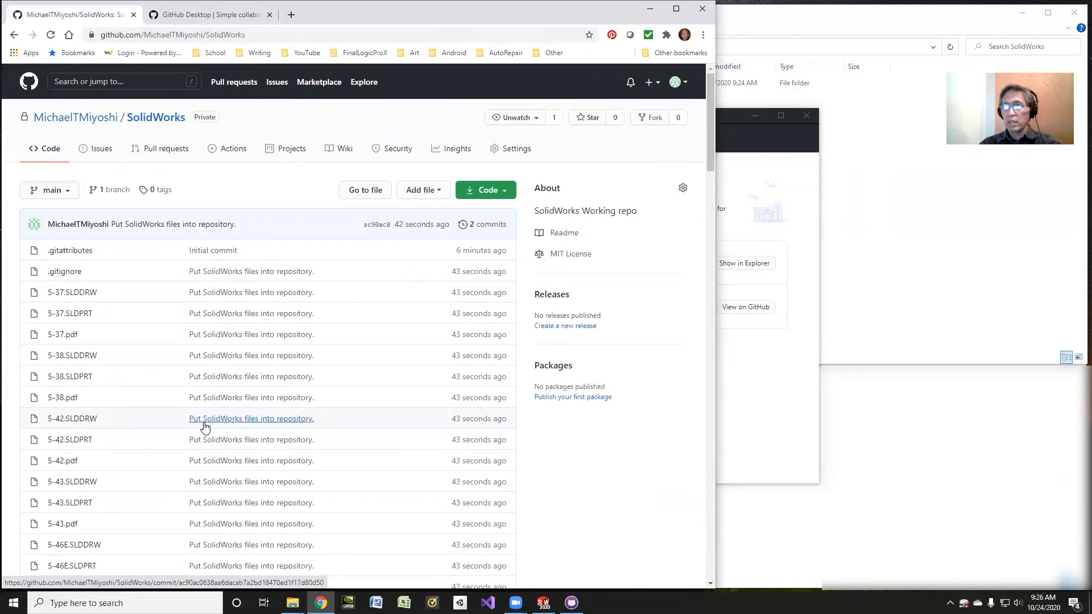
pyautogui.scroll(-20, 206, 427)
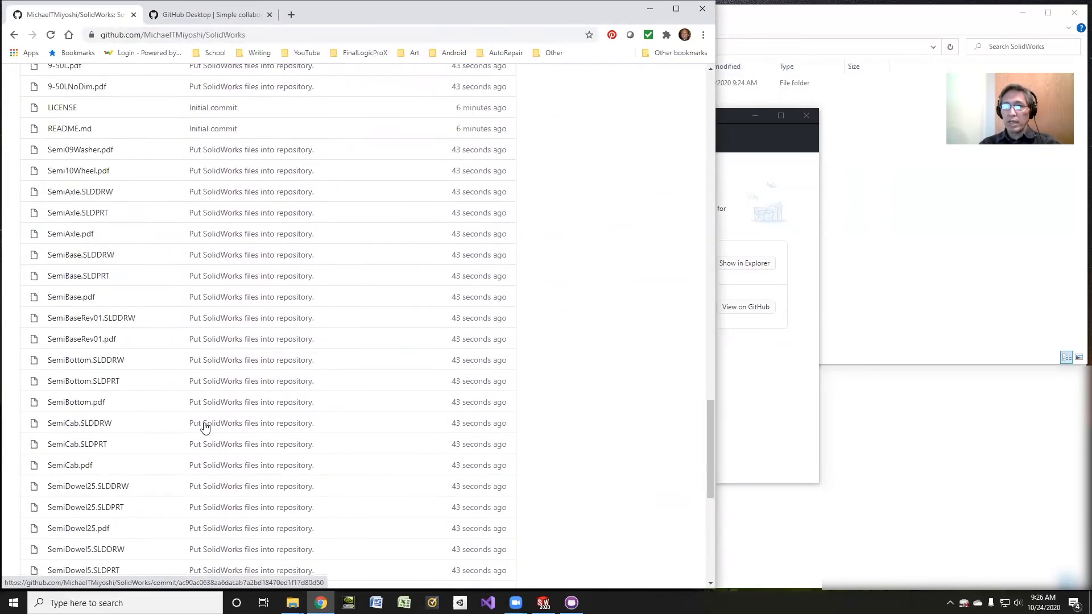
pyautogui.scroll(8, 206, 427)
pyautogui.scroll(17, 205, 427)
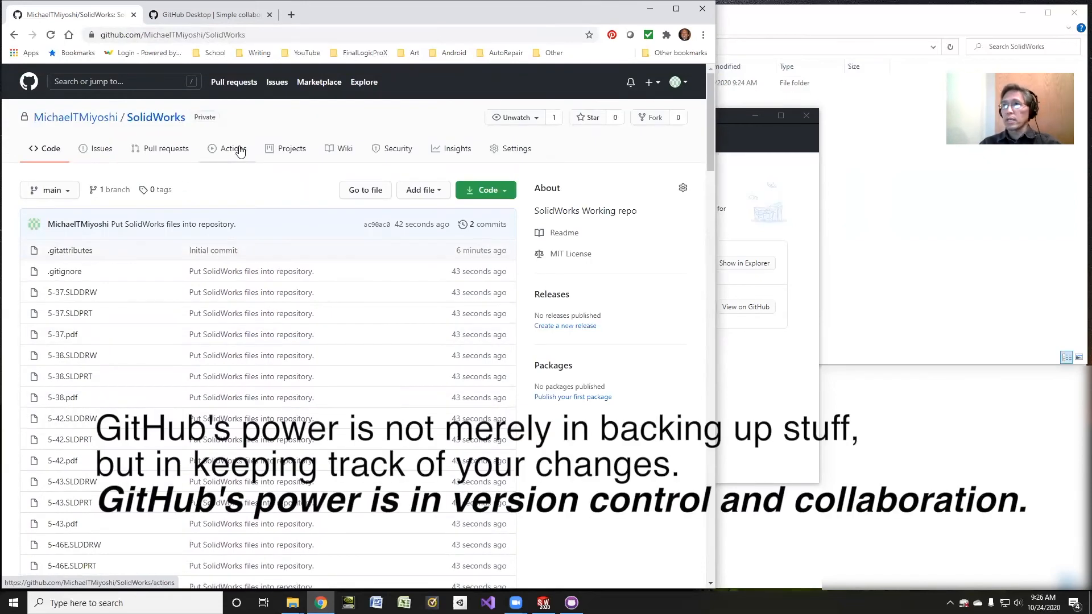
# Close the GitHub Desktop download page in the browser and return to the GitHub Desktop window
pyautogui.click(222, 16)
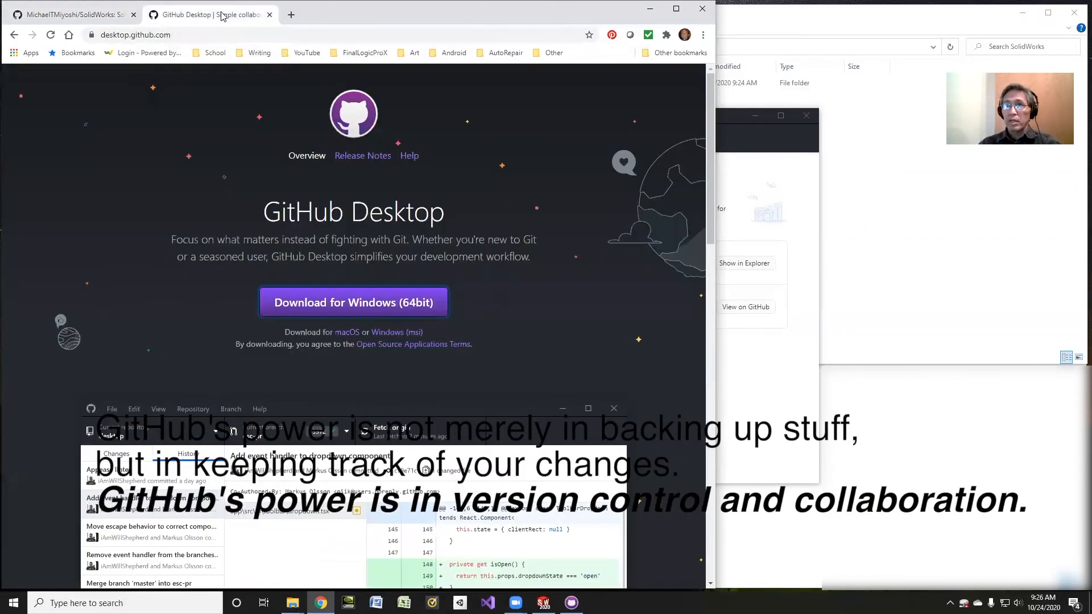
pyautogui.click(270, 14)
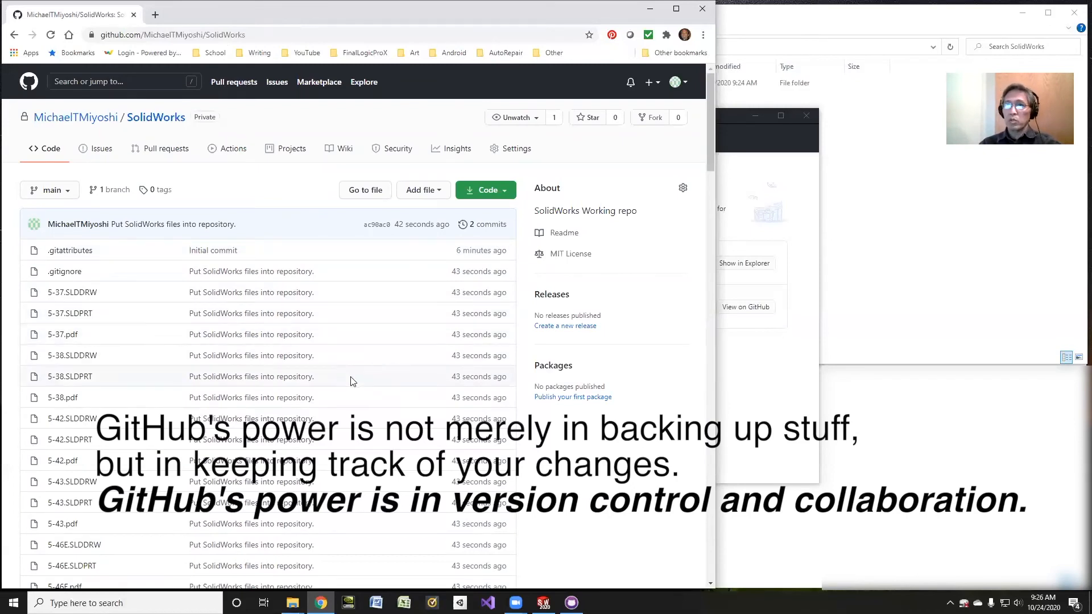
pyautogui.click(728, 119)
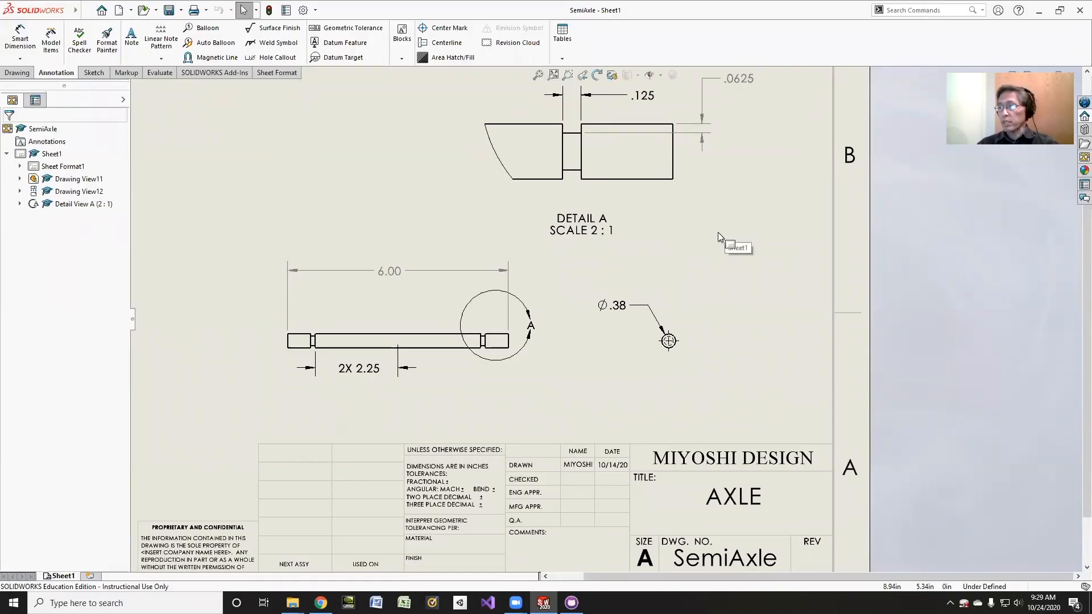
# In the SemiAxle drawing in SolidWorks, edit the sheet format and replace the title block's company name with "DESIGN WITH MIYOSHI"
pyautogui.rightClick(71, 170)
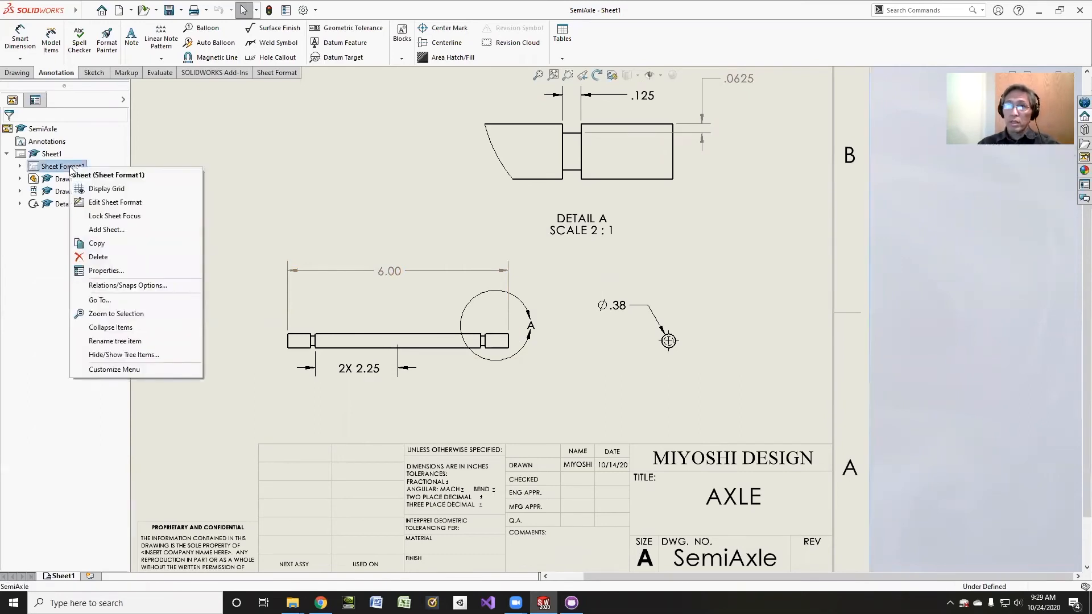
pyautogui.click(102, 203)
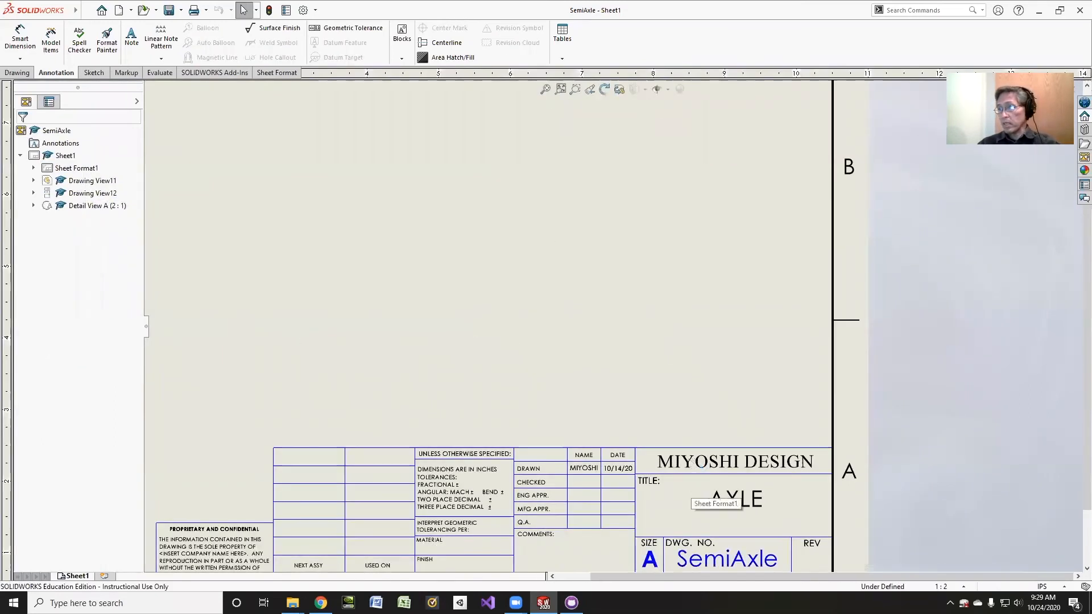
pyautogui.click(689, 464)
pyautogui.doubleClick(689, 463)
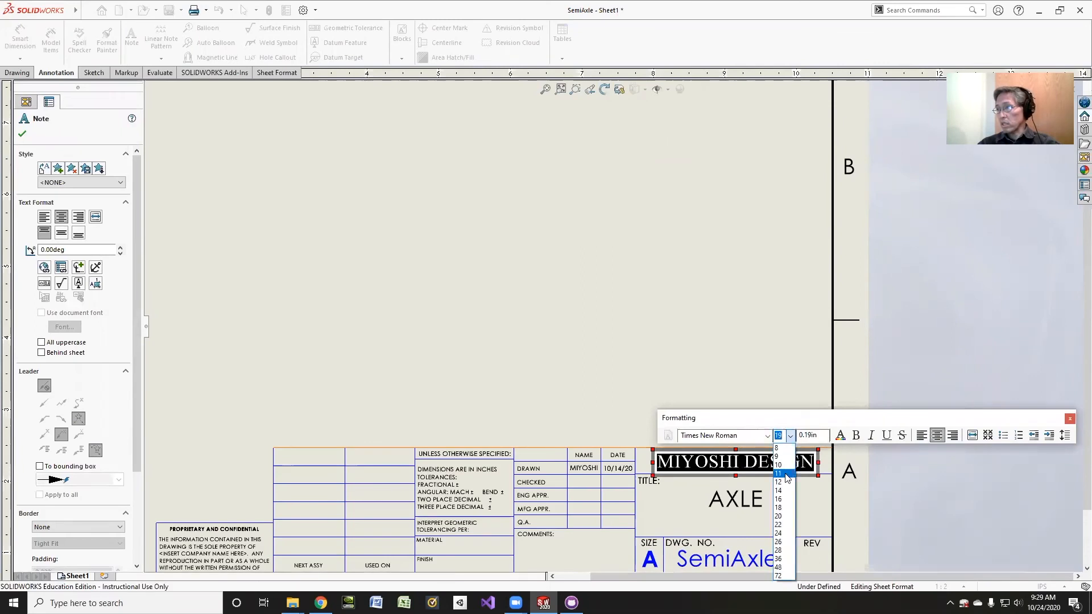
pyautogui.hotkey('ctrl', 'a')
pyautogui.press('Delete')
pyautogui.write('DE')
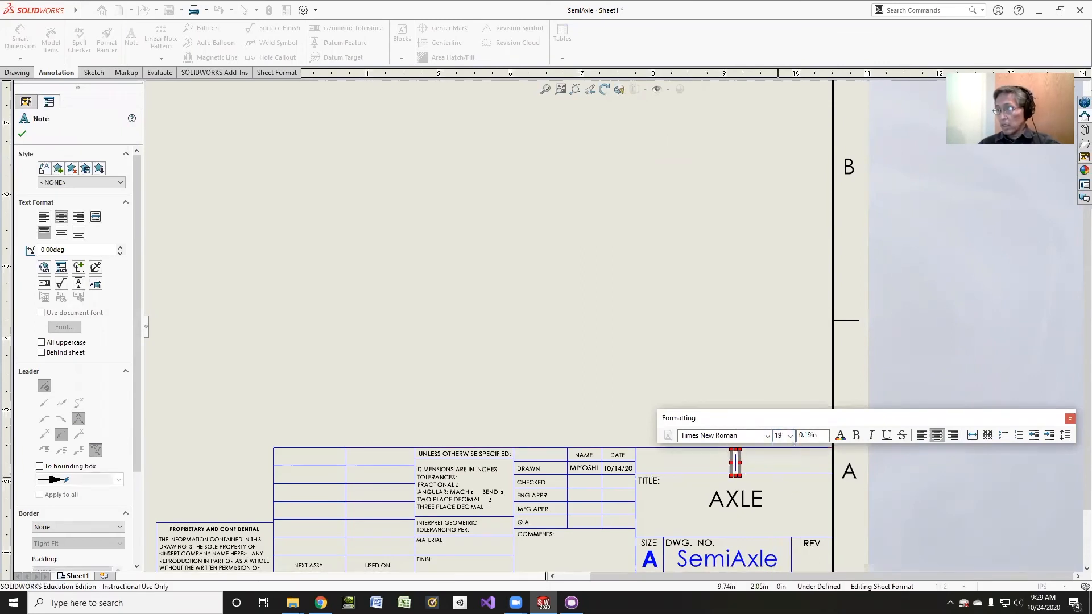
pyautogui.hotkey('shift', 'Left')
pyautogui.hotkey('shift', 'Left')
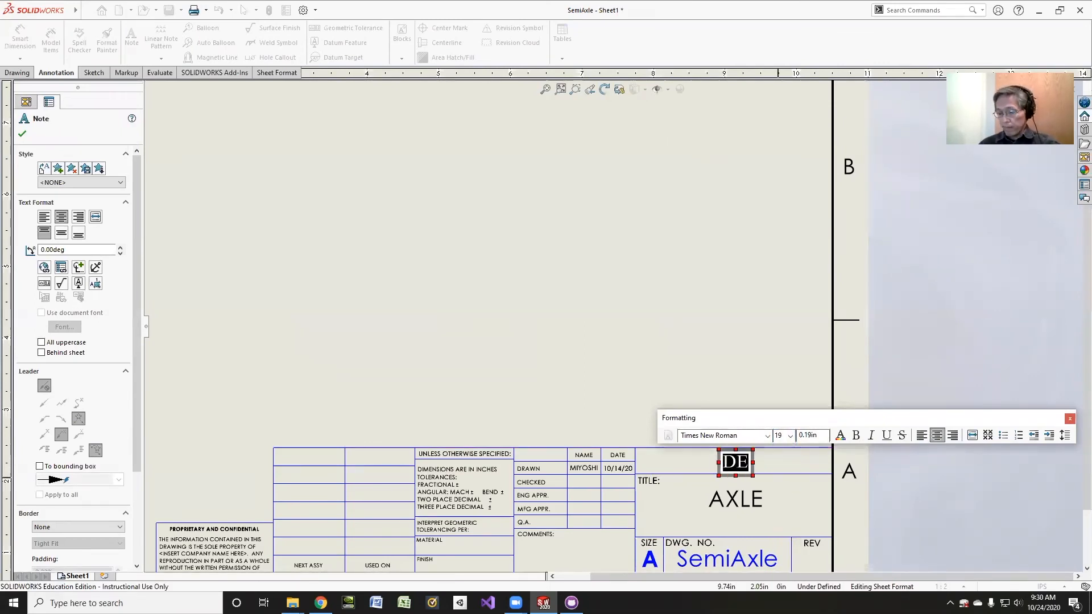
pyautogui.write('DESIGN WITH MIYOSHI')
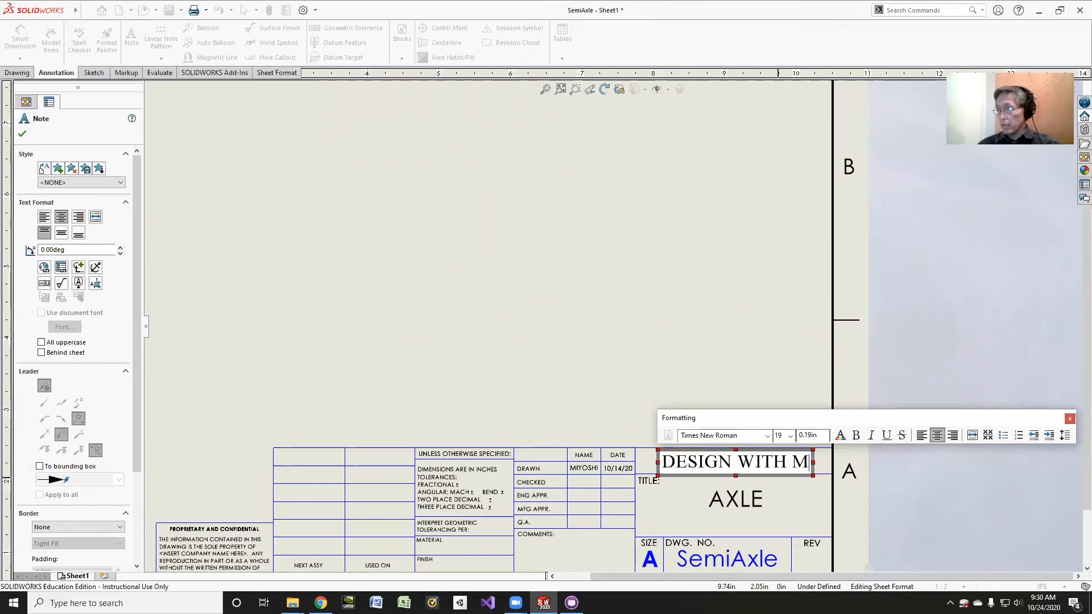
# Set the font size of the whole company name note to 14 and finish editing the note
pyautogui.hotkey('shift', 'Left')
pyautogui.hotkey('shift', 'Left')
pyautogui.hotkey('shift', 'Left')
pyautogui.hotkey('shift', 'Left')
pyautogui.hotkey('shift', 'Left')
pyautogui.hotkey('shift', 'Left')
pyautogui.hotkey('shift', 'Left')
pyautogui.hotkey('shift', 'Left')
pyautogui.hotkey('shift', 'Left')
pyautogui.hotkey('shift', 'Left')
pyautogui.hotkey('shift', 'Left')
pyautogui.hotkey('shift', 'Left')
pyautogui.hotkey('shift', 'Left')
pyautogui.hotkey('shift', 'Left')
pyautogui.hotkey('shift', 'Left')
pyautogui.hotkey('shift', 'Left')
pyautogui.hotkey('shift', 'Left')
pyautogui.hotkey('shift', 'Left')
pyautogui.hotkey('shift', 'Left')
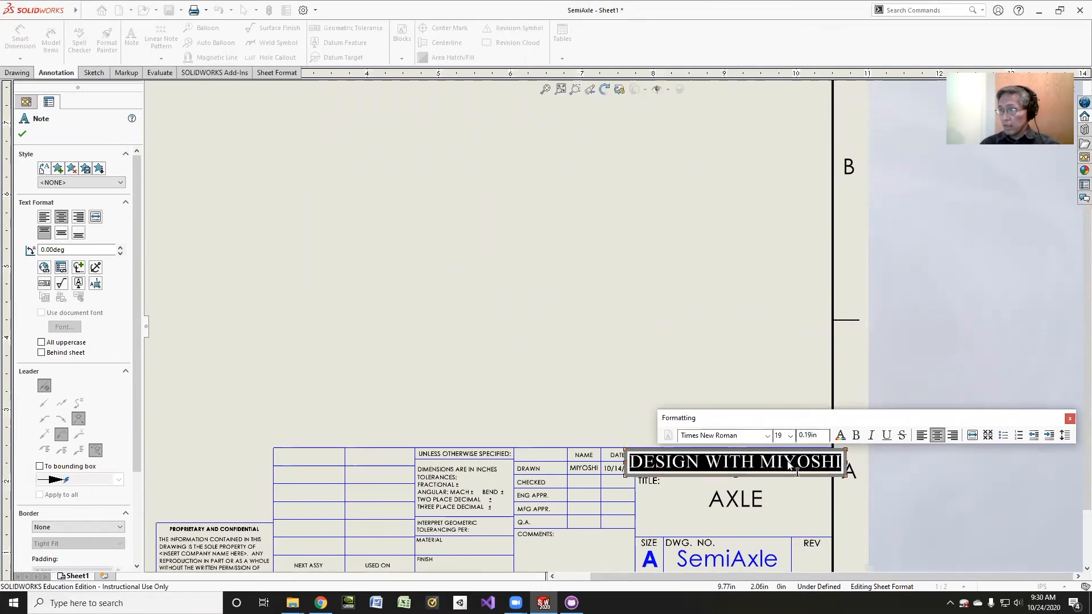
pyautogui.click(791, 435)
pyautogui.click(782, 490)
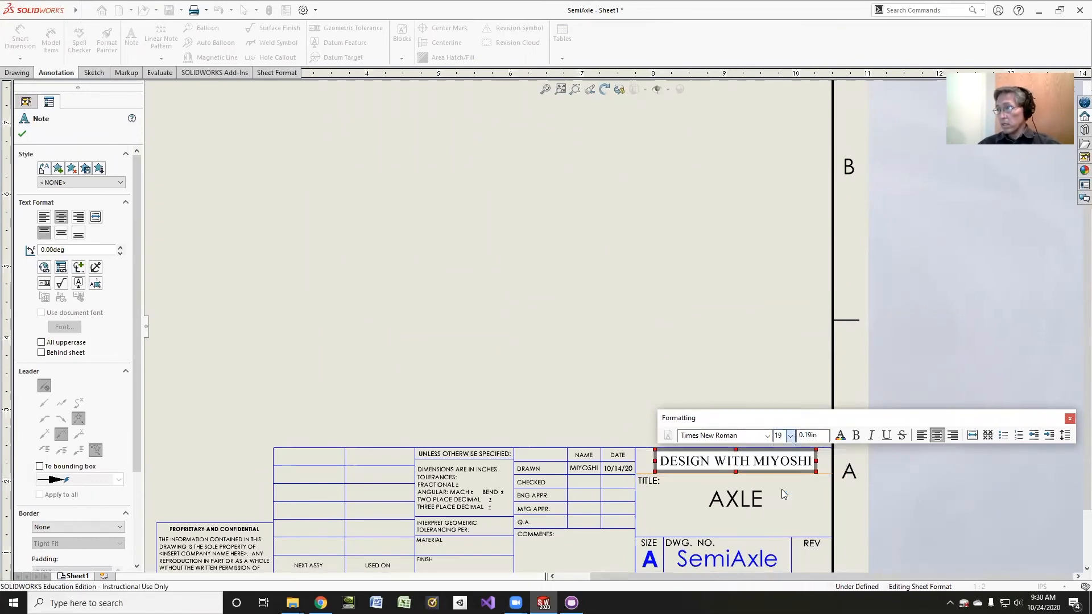
pyautogui.click(643, 344)
# Leave sheet format editing to return to the drawing sheet, and save the SemiAxle drawing
pyautogui.rightClick(74, 168)
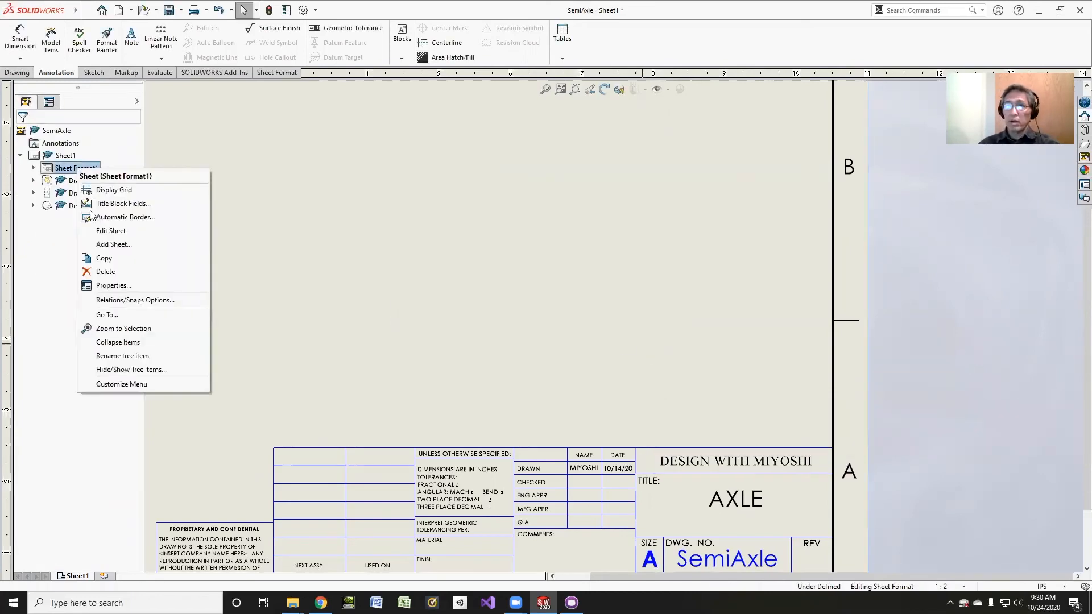
pyautogui.click(109, 231)
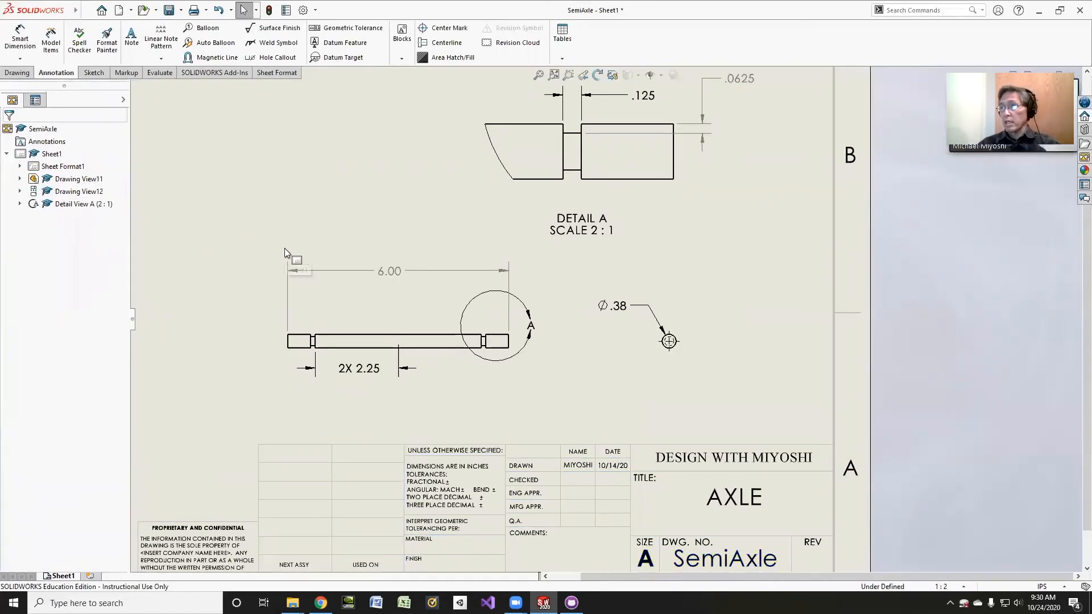
pyautogui.press('f')
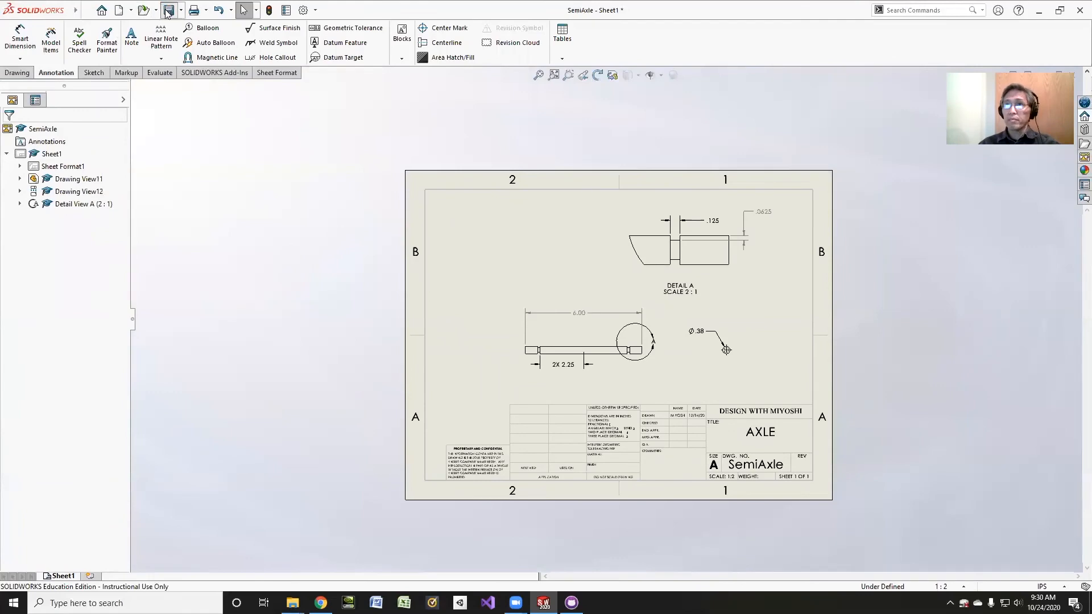
# Save the drawing as SemiAxle.pdf in the SolidWorks repository folder, overwriting the existing PDF
pyautogui.click(87, 11)
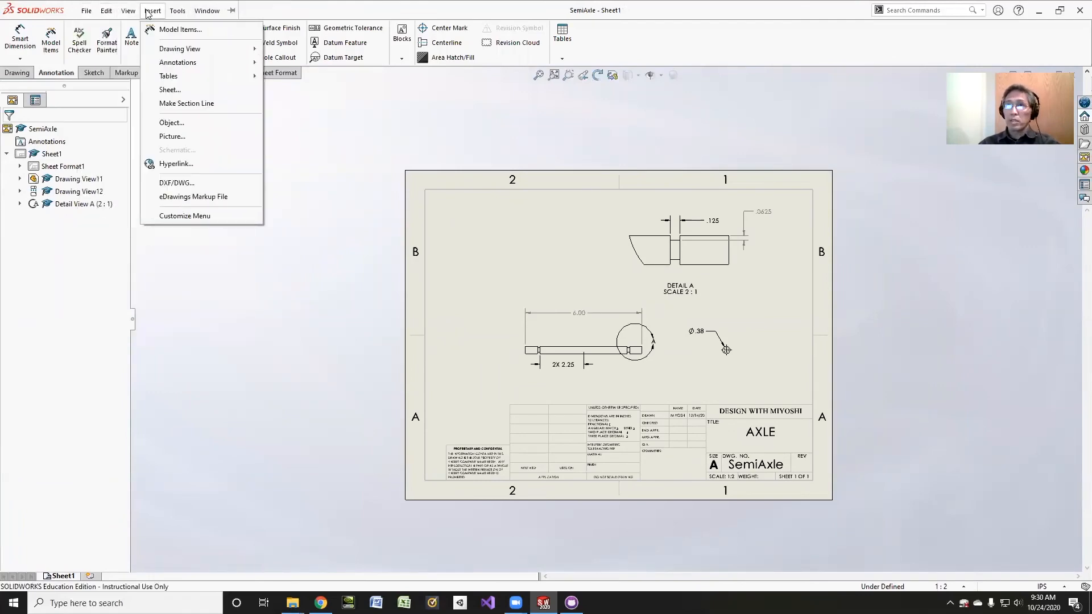
pyautogui.click(97, 105)
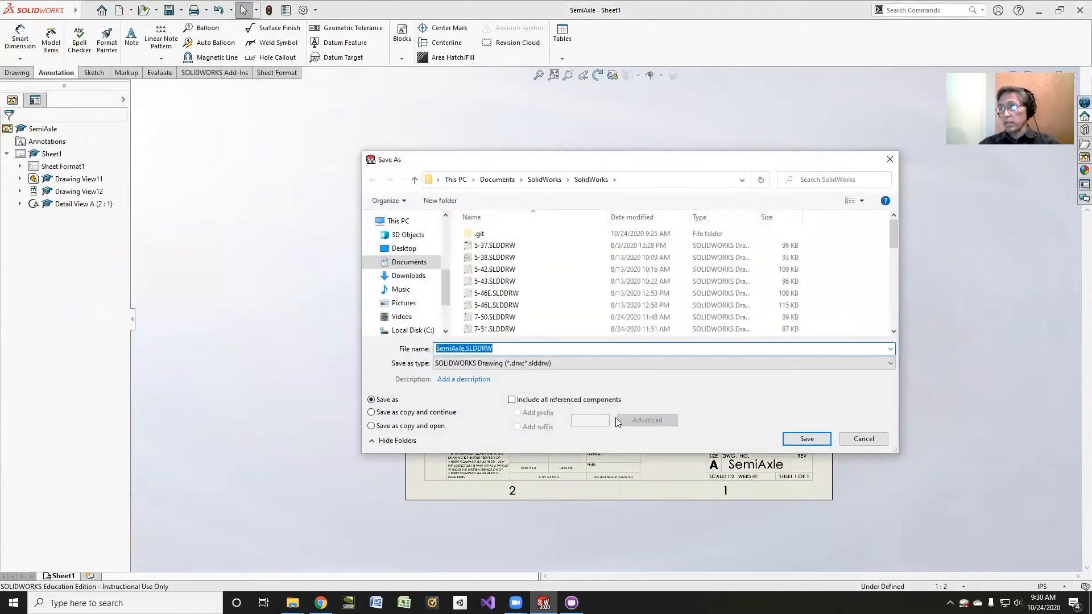
pyautogui.click(592, 363)
pyautogui.click(500, 404)
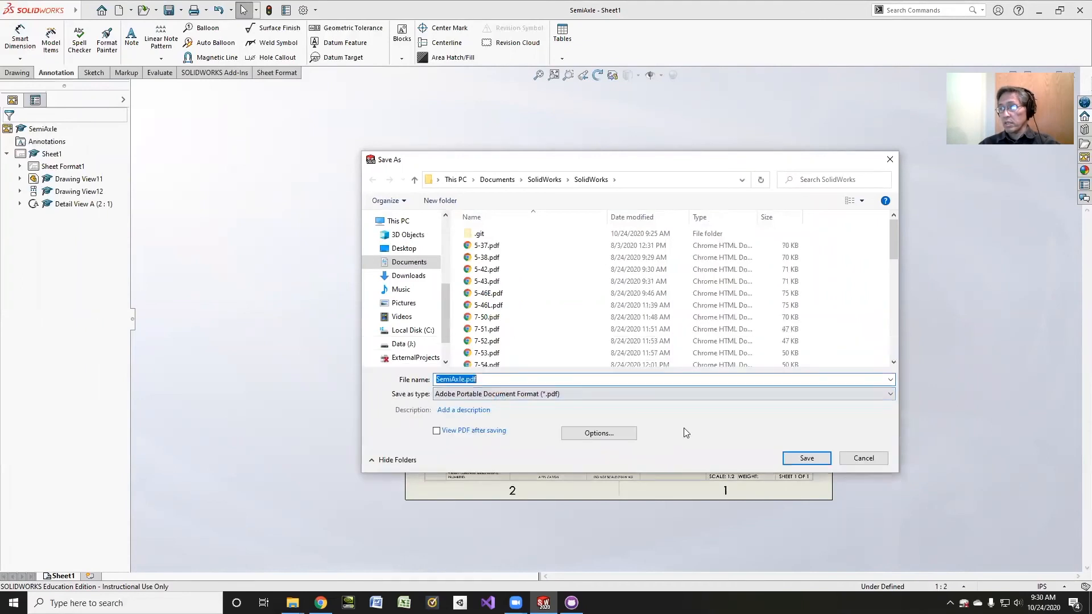
pyautogui.click(807, 459)
pyautogui.click(574, 303)
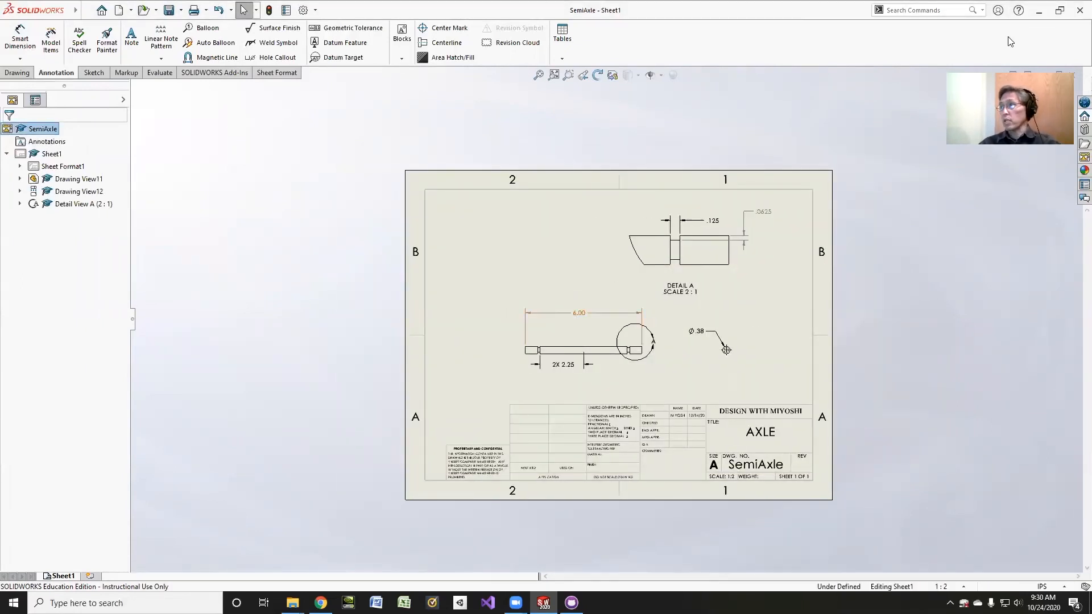
# Close the SemiAxle drawing and minimize SolidWorks to get back to GitHub Desktop
pyautogui.click(86, 10)
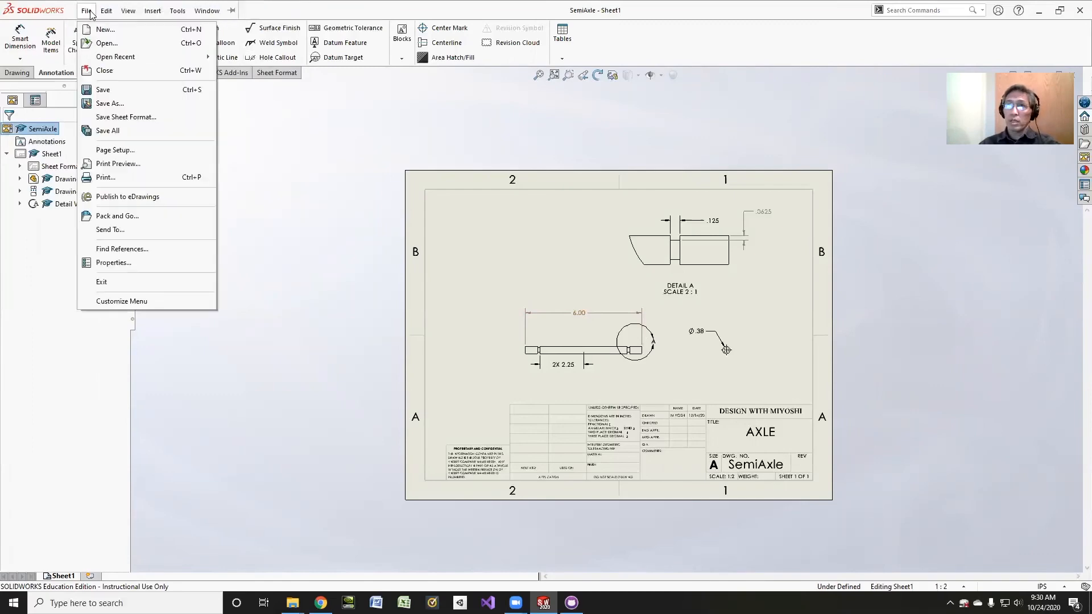
pyautogui.click(103, 70)
pyautogui.click(1039, 10)
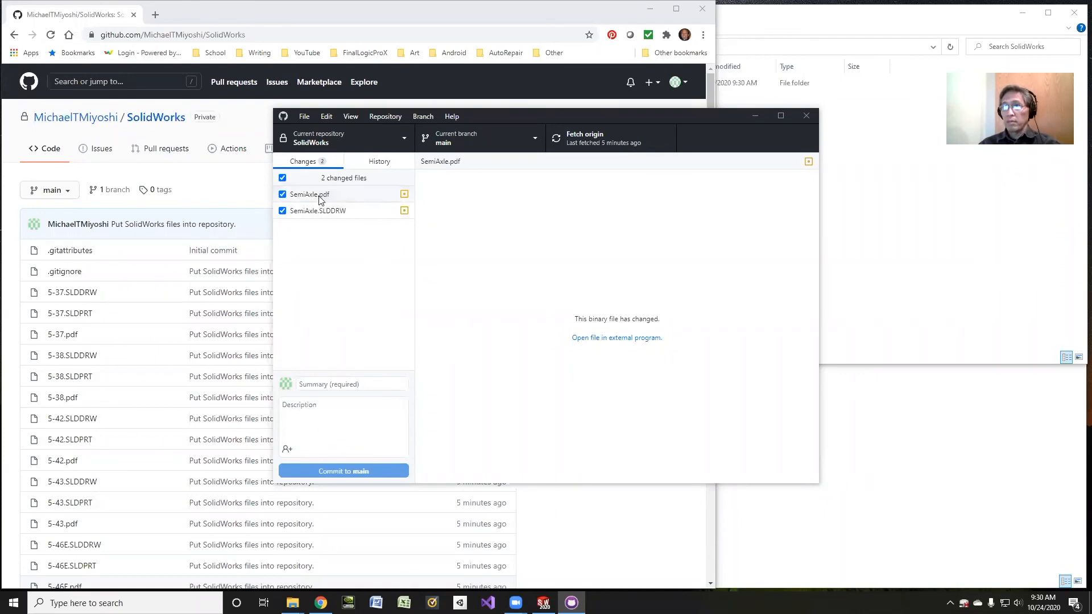
# Commit the changed SemiAxle files to main with the summary "Updated Axle drawing" and push to origin
pyautogui.click(330, 385)
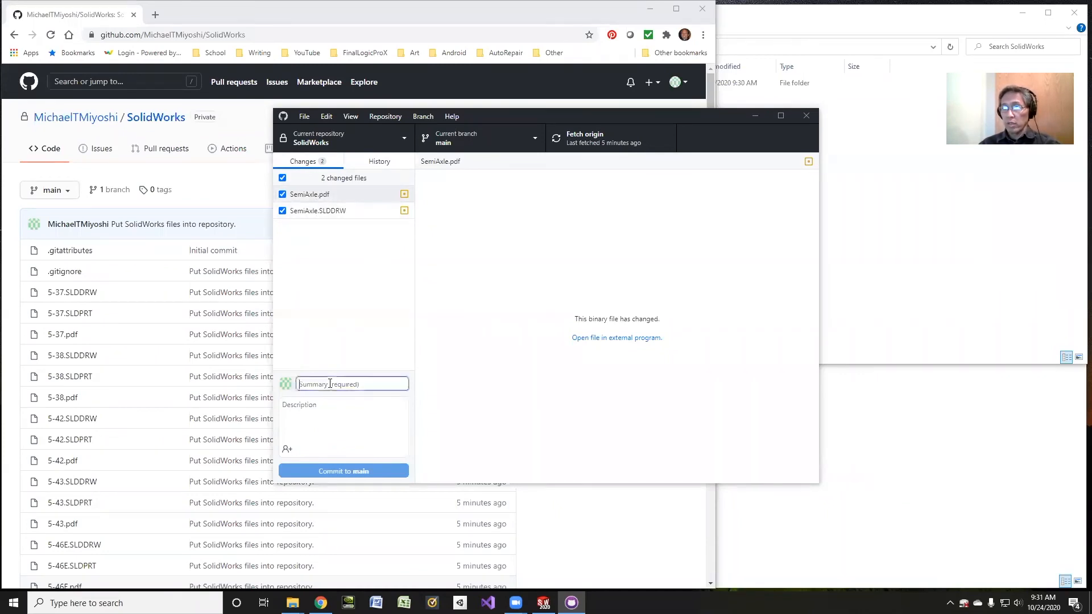
pyautogui.write('UPo')
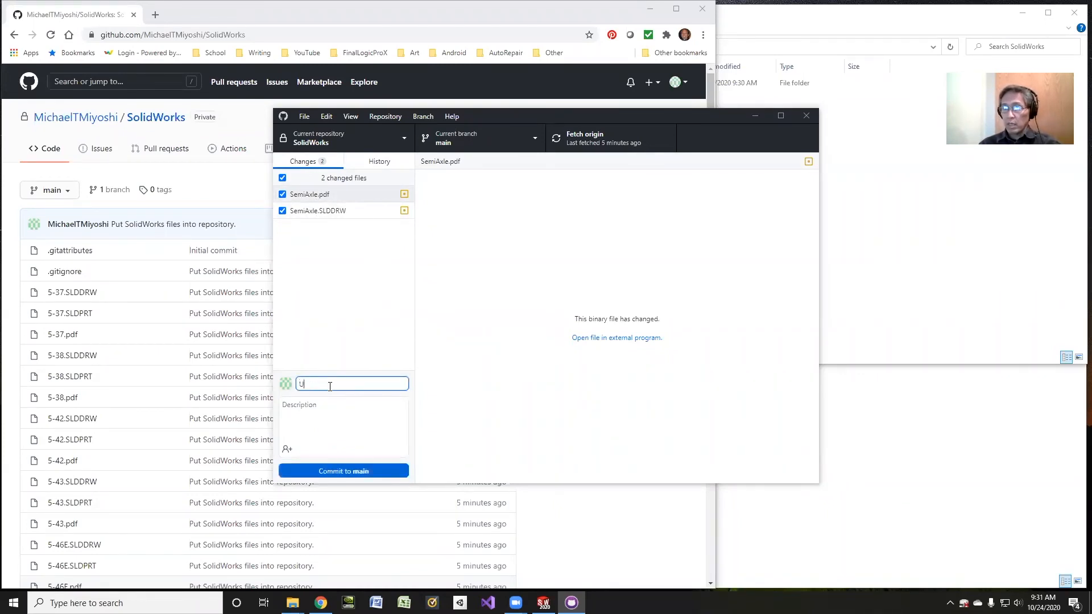
pyautogui.write('ed Axle drawing')
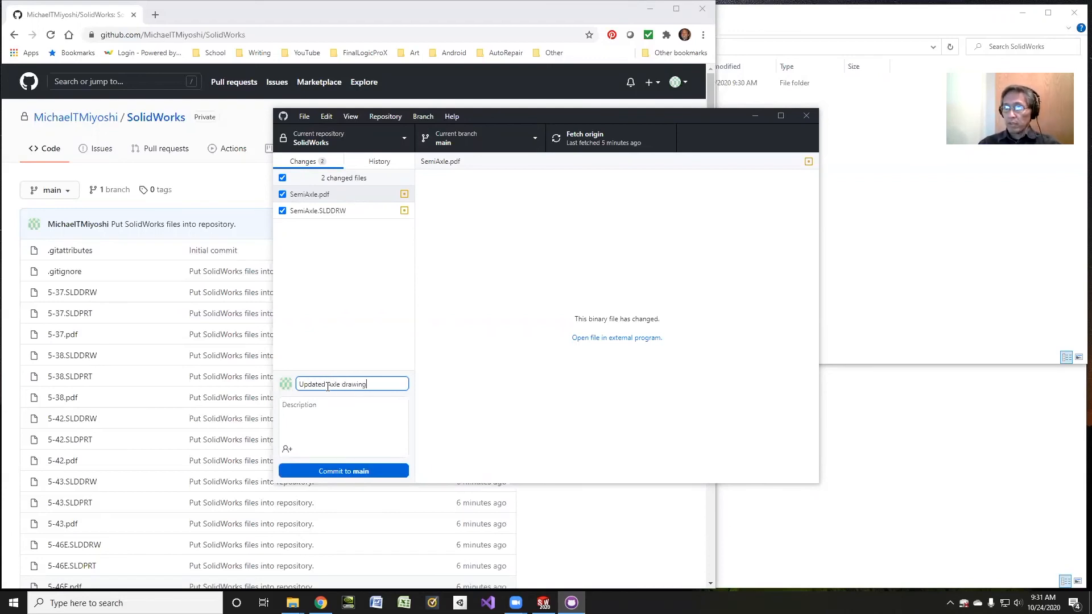
pyautogui.click(323, 465)
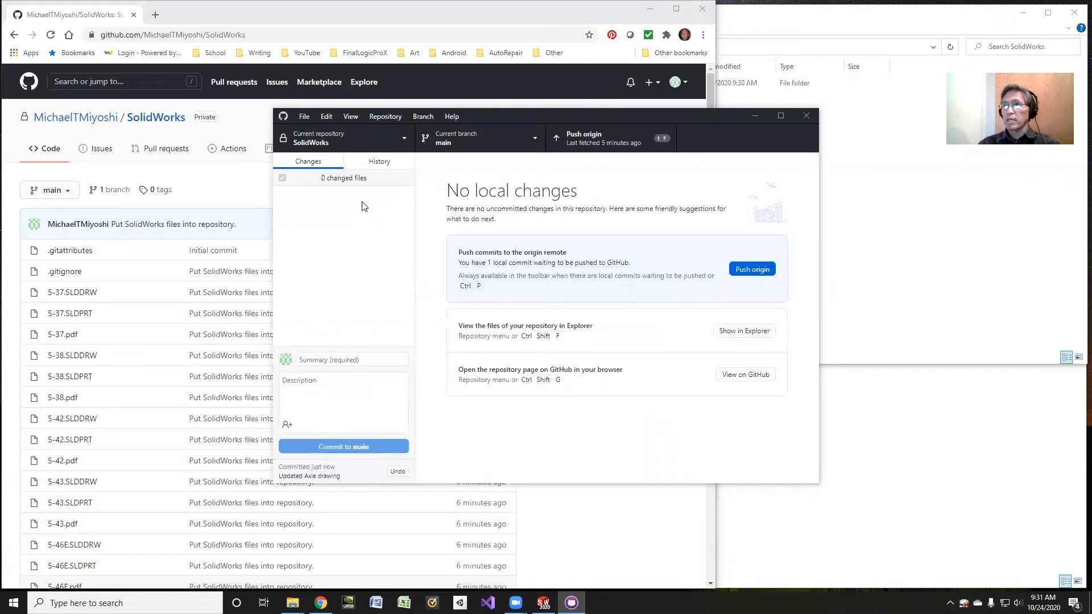
pyautogui.click(751, 269)
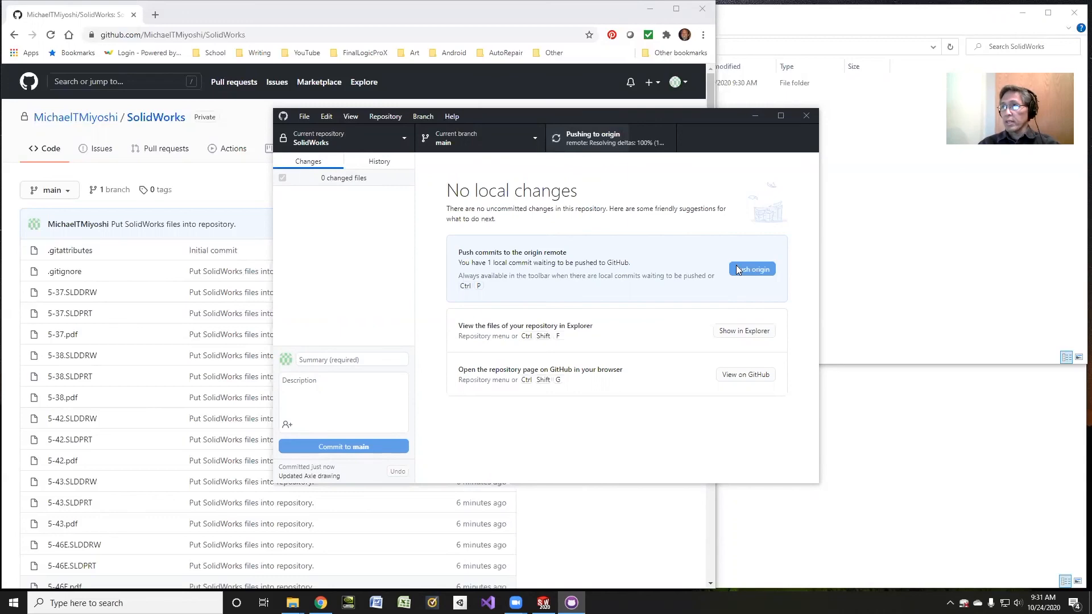
# Reload the repository page in the browser and check the commit messages and times of the SemiAxle files
pyautogui.click(225, 186)
pyautogui.scroll(-20, 359, 402)
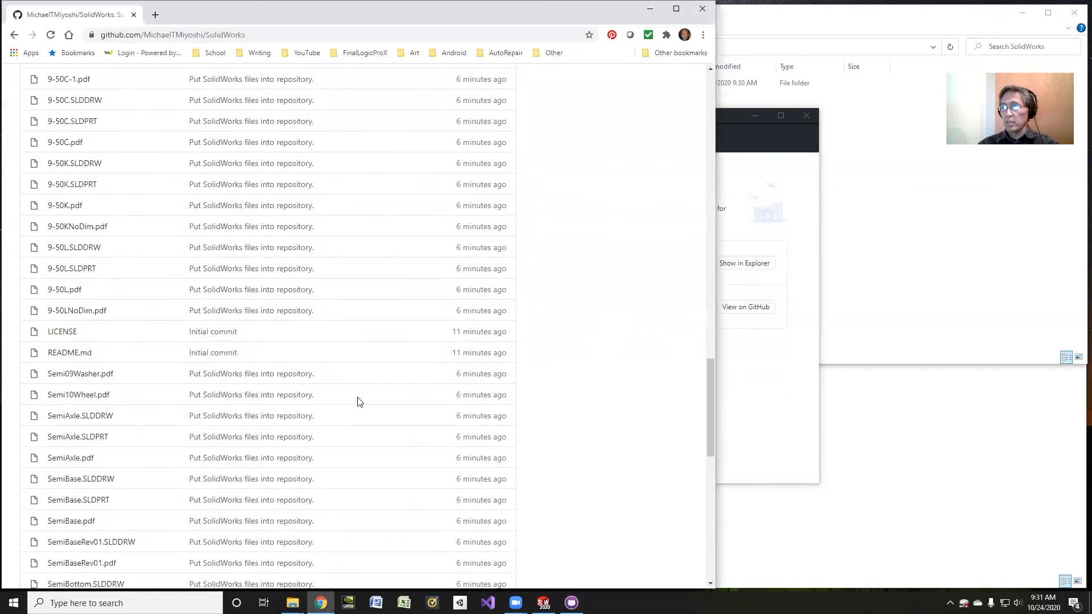
pyautogui.scroll(-10, 344, 353)
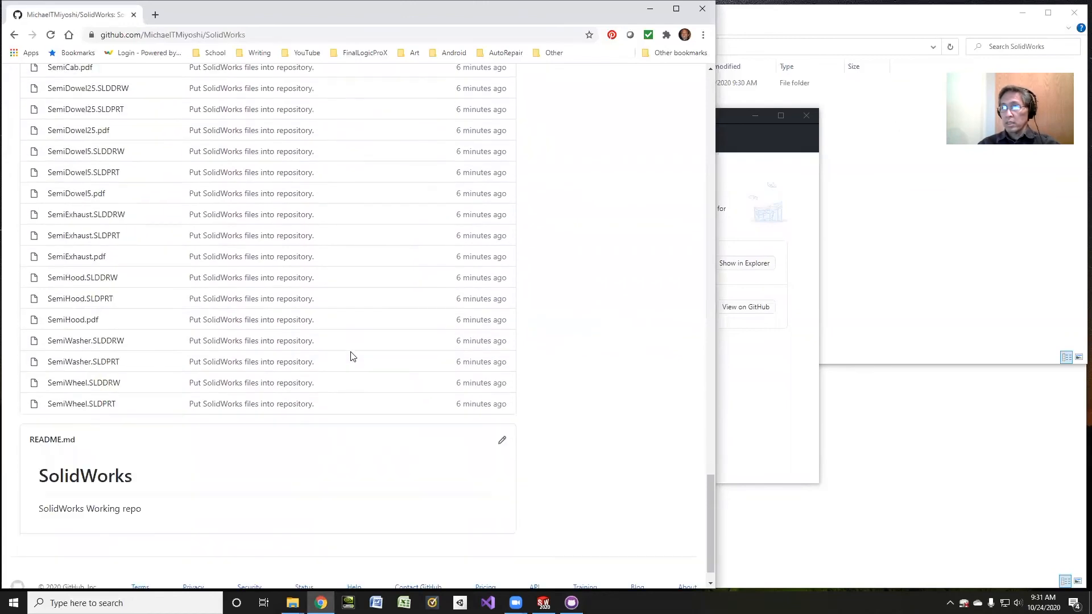
pyautogui.scroll(6, 351, 357)
pyautogui.click(51, 35)
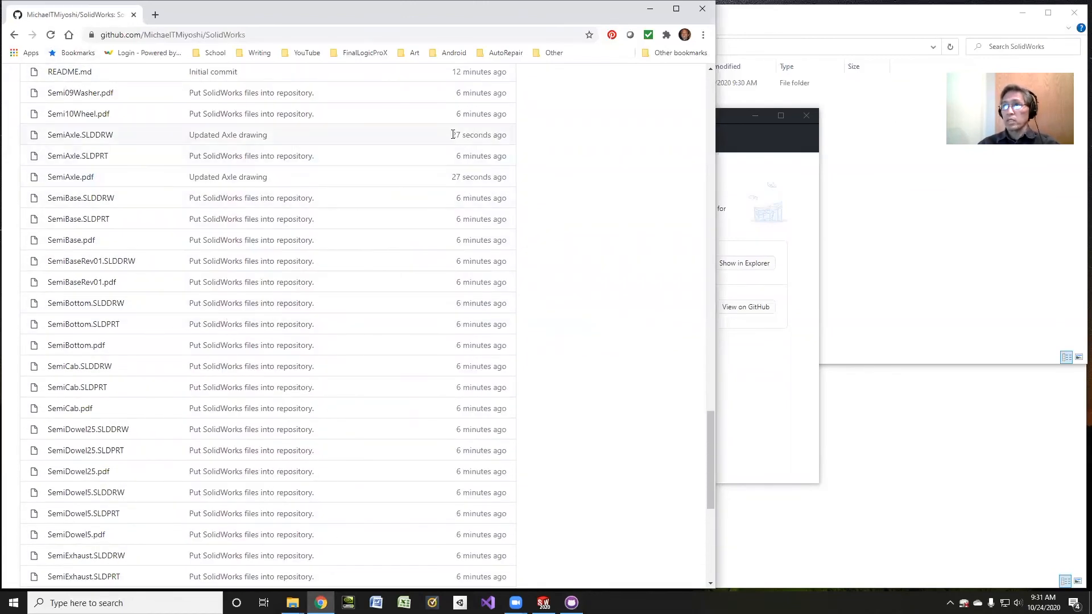
pyautogui.scroll(-4, 430, 196)
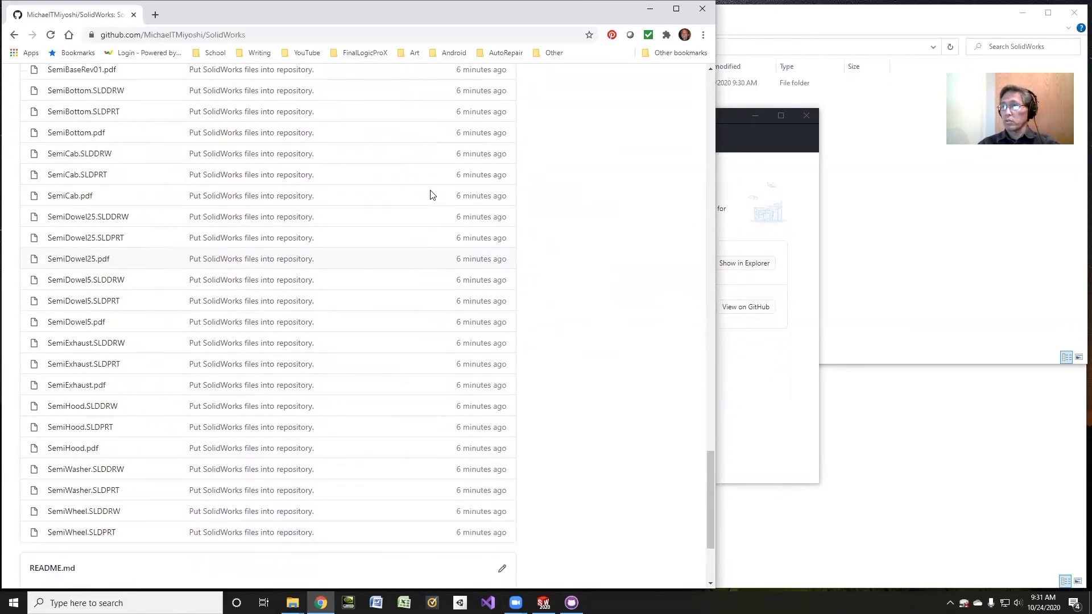
pyautogui.scroll(15, 432, 195)
# Switch back to GitHub Desktop and place the cursor in the commit summary
pyautogui.click(721, 120)
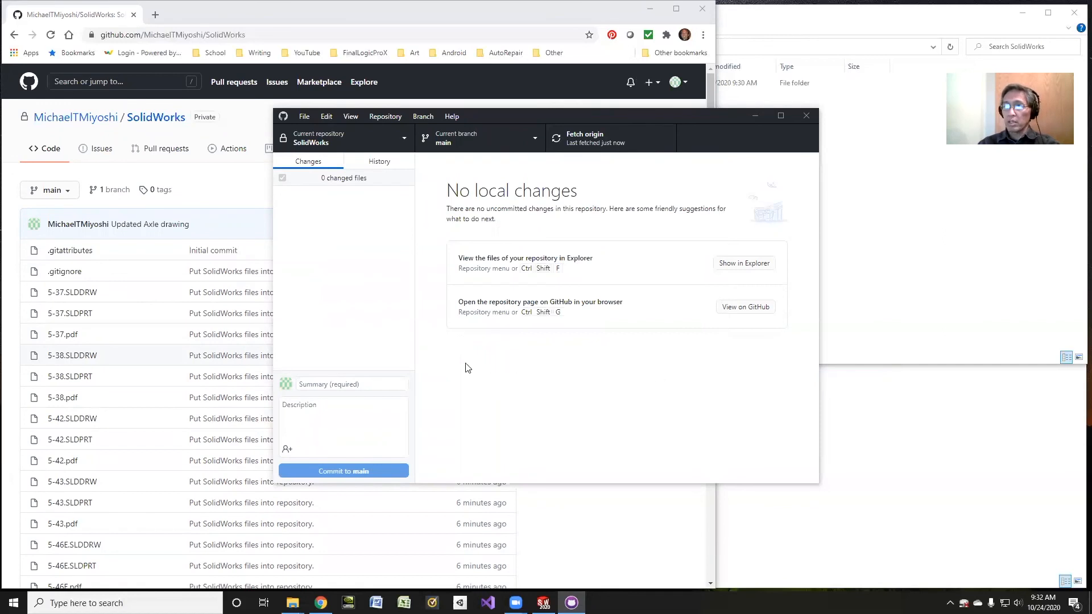
pyautogui.click(335, 386)
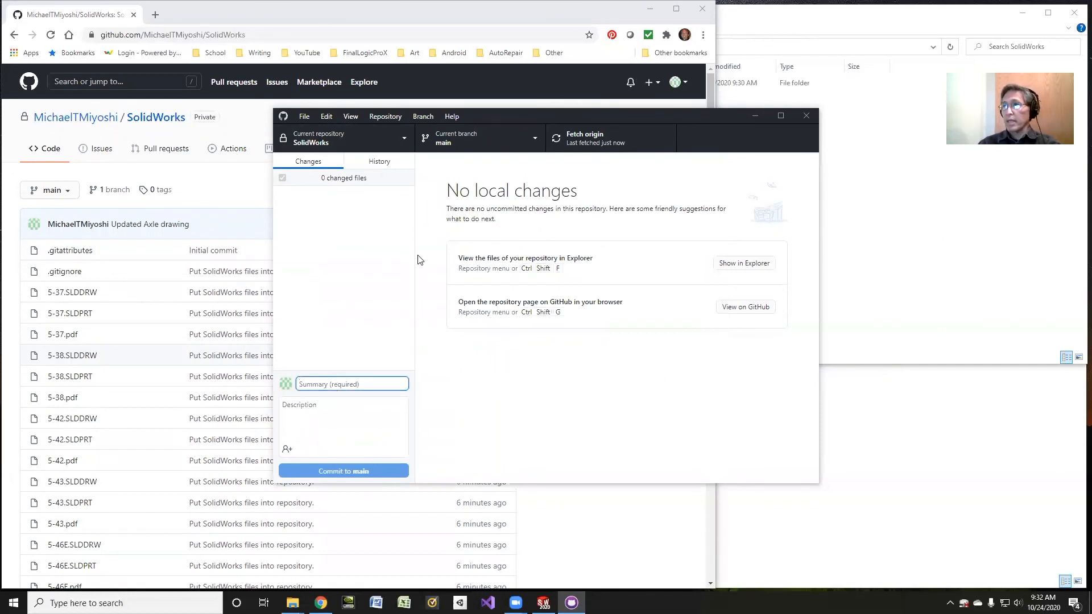